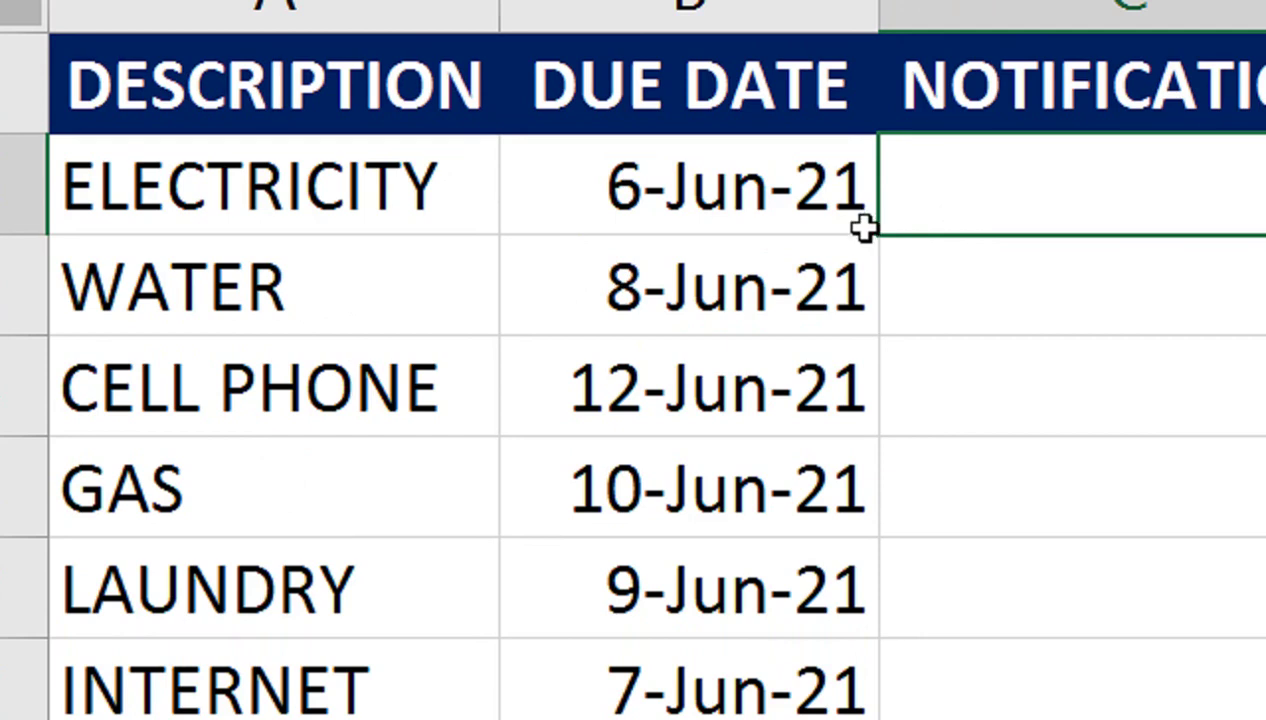
- Begin an IF formula in the Electricity row's notification cell that tests whether due date B2 is earlier than TODAY()
type("=IF(")
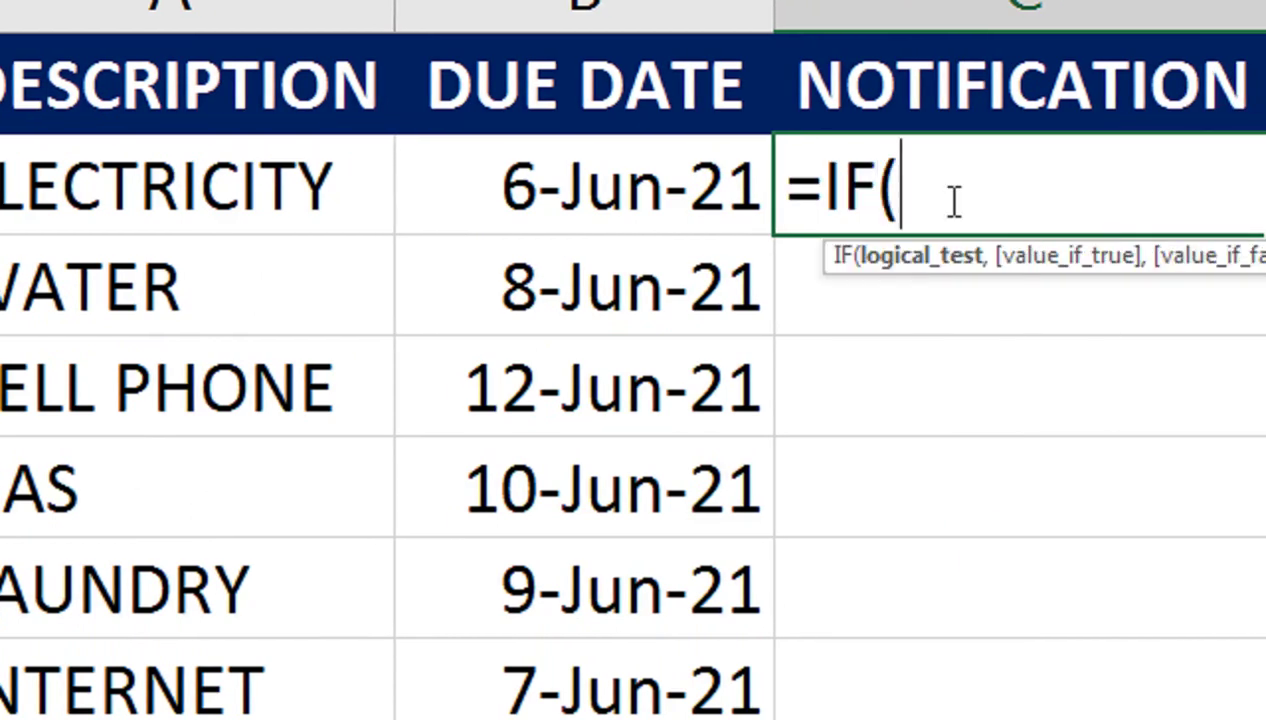
key("Left")
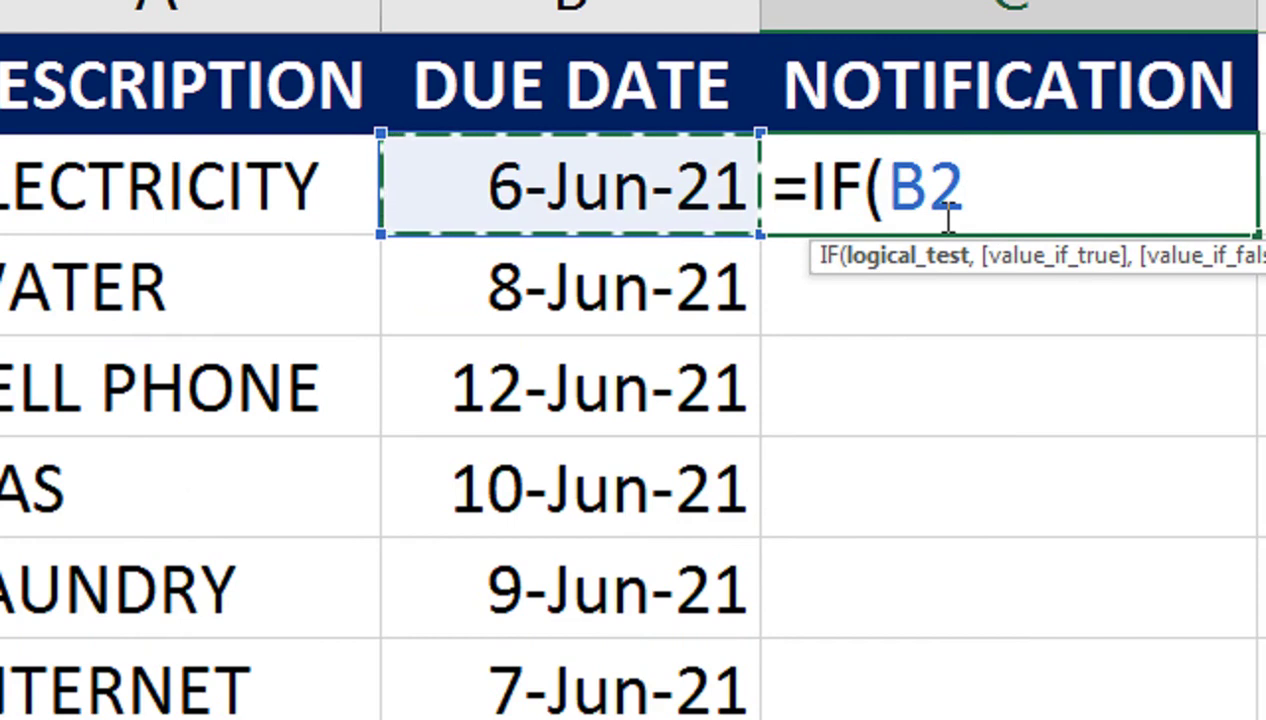
type("<TO")
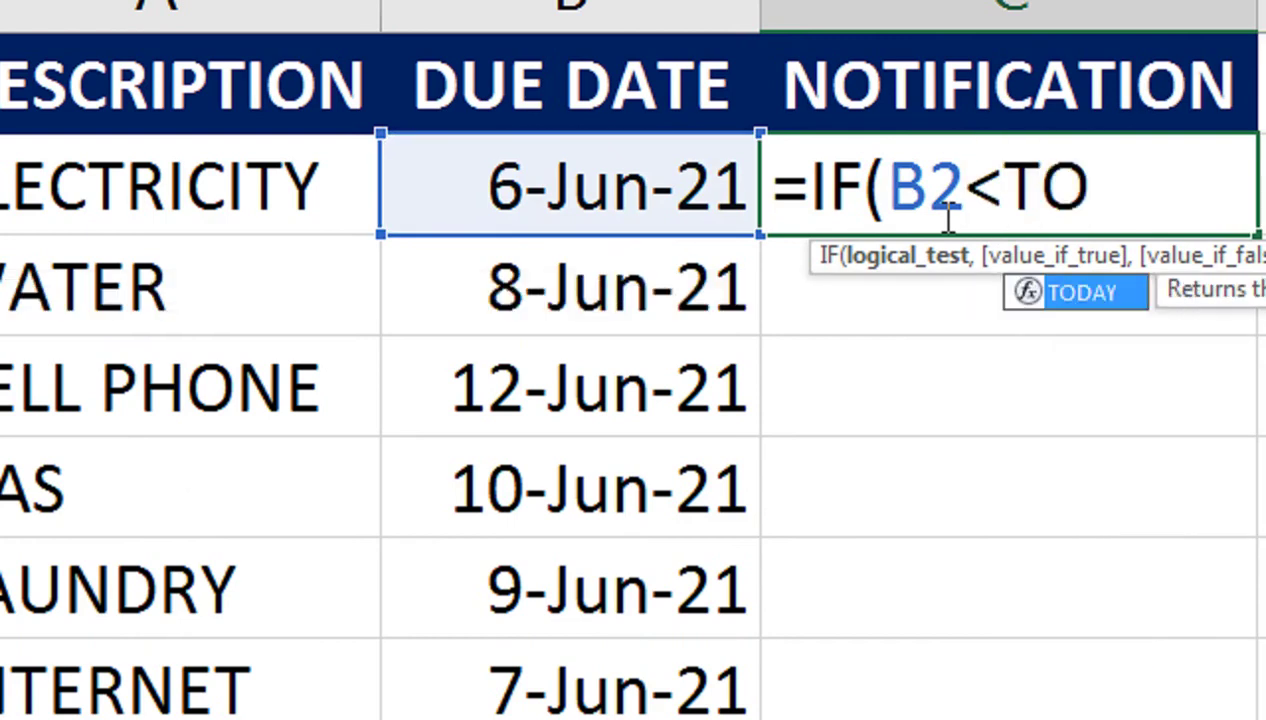
type("D")
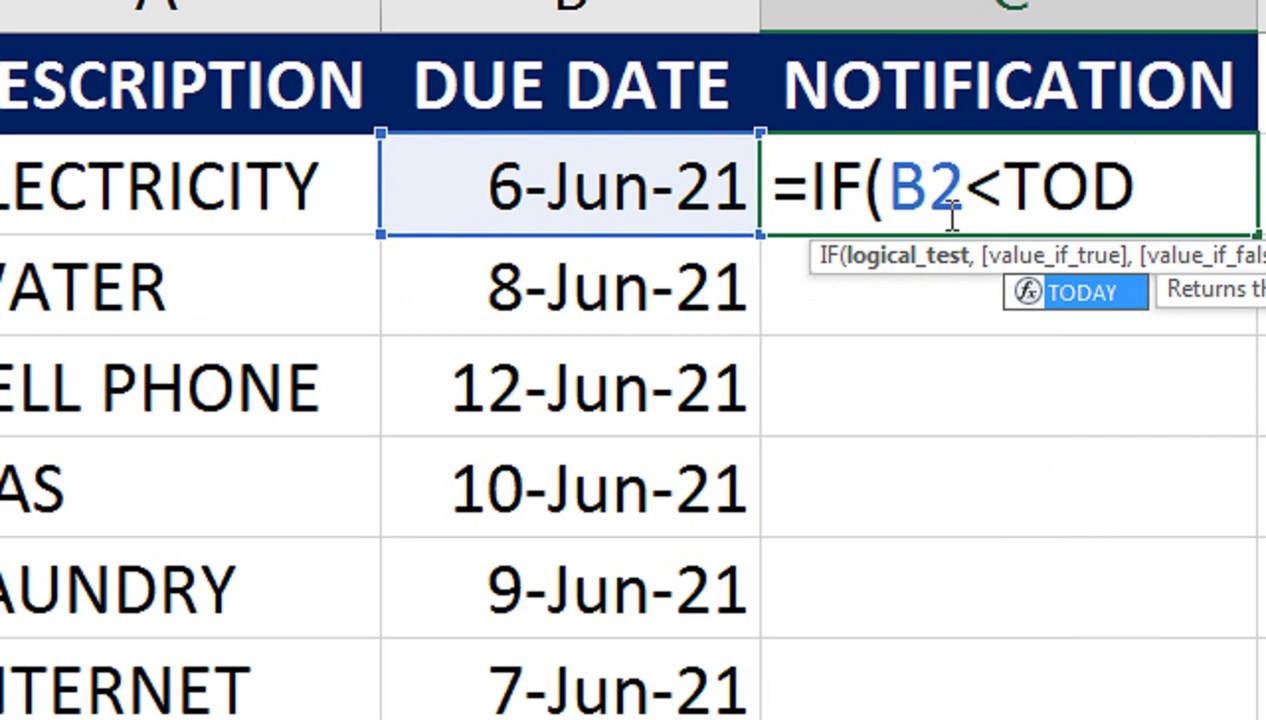
type("AY()")
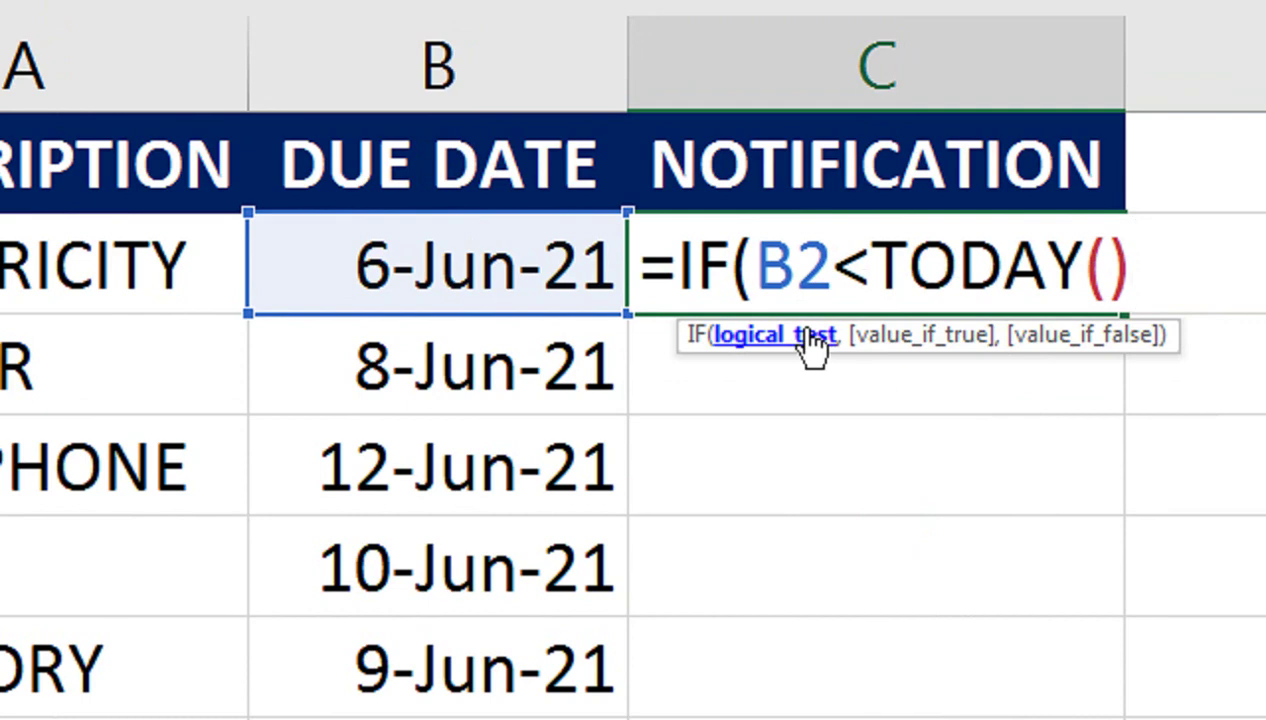
type(",")
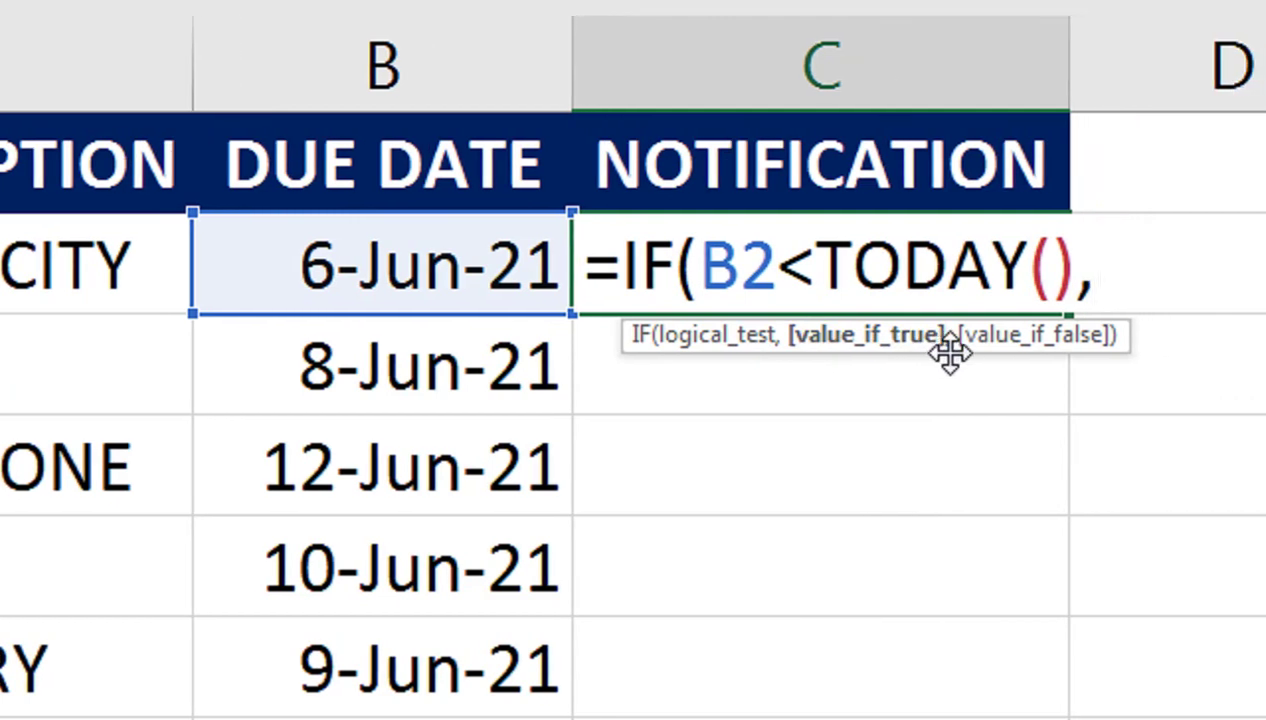
- Add the text "Expiration Reminder", with both words capitalized, as the formula's value if true
type("\"")
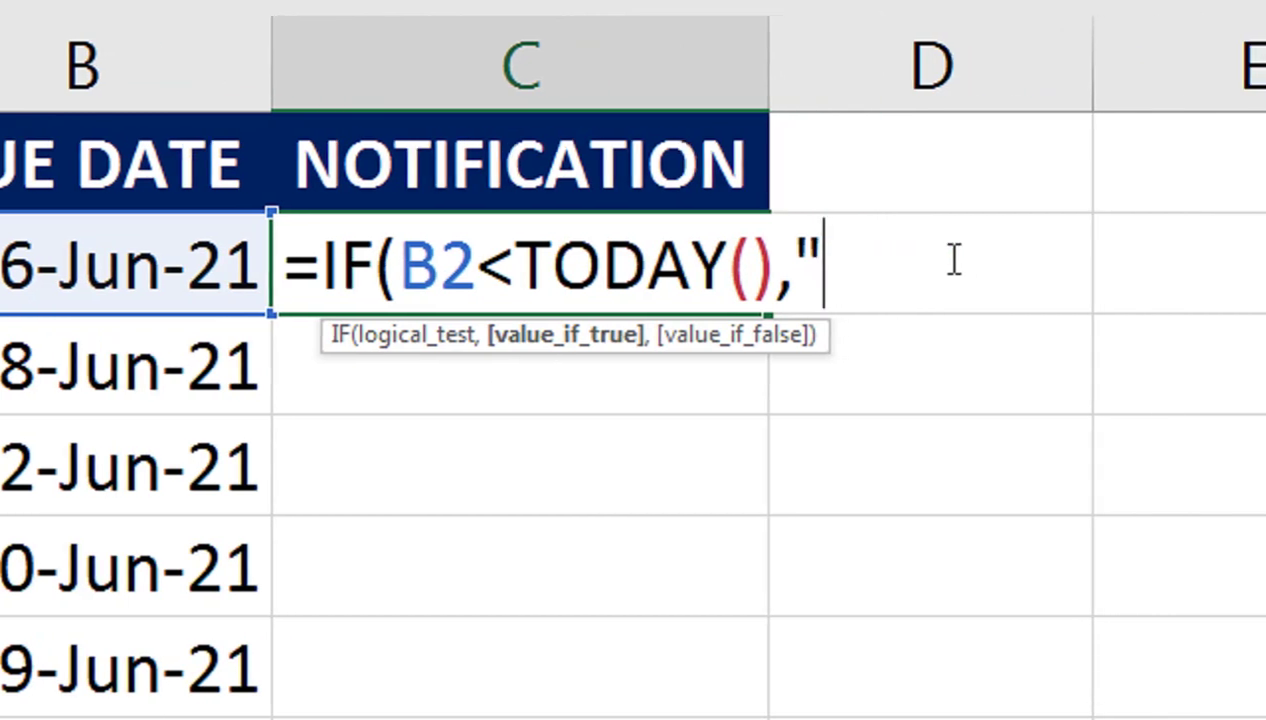
type("expiration reminder")
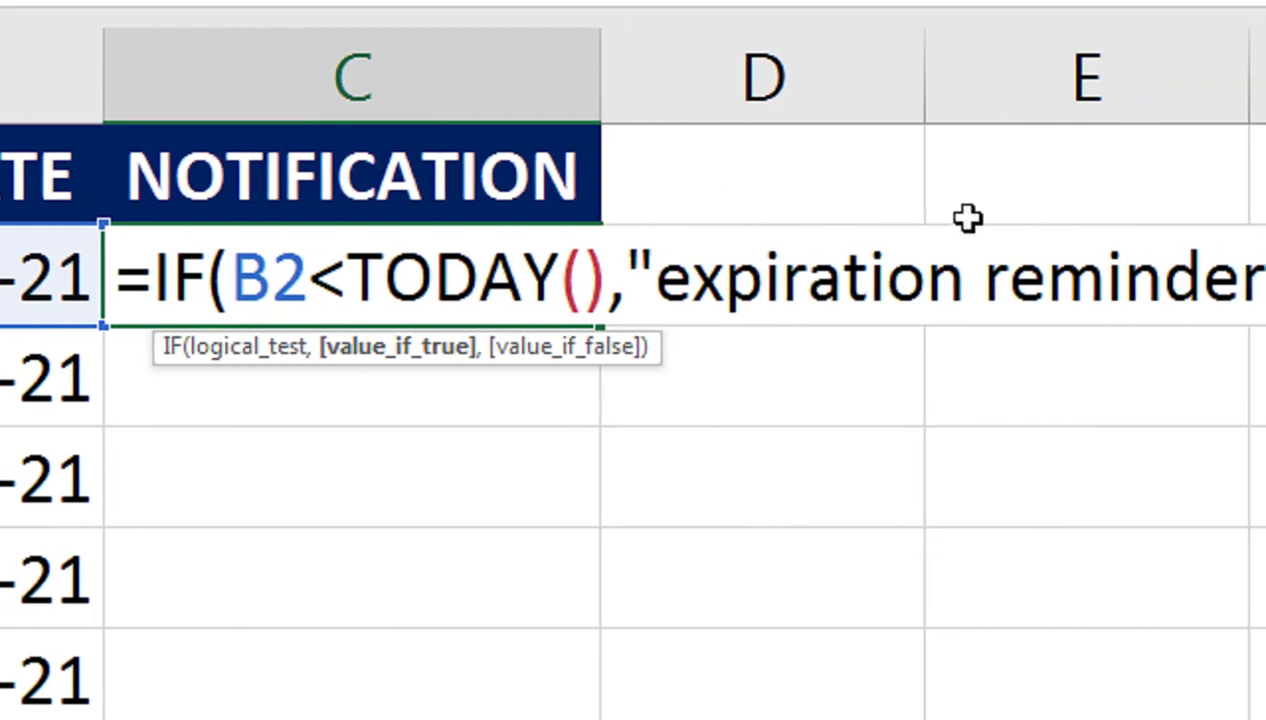
left_click(697, 280)
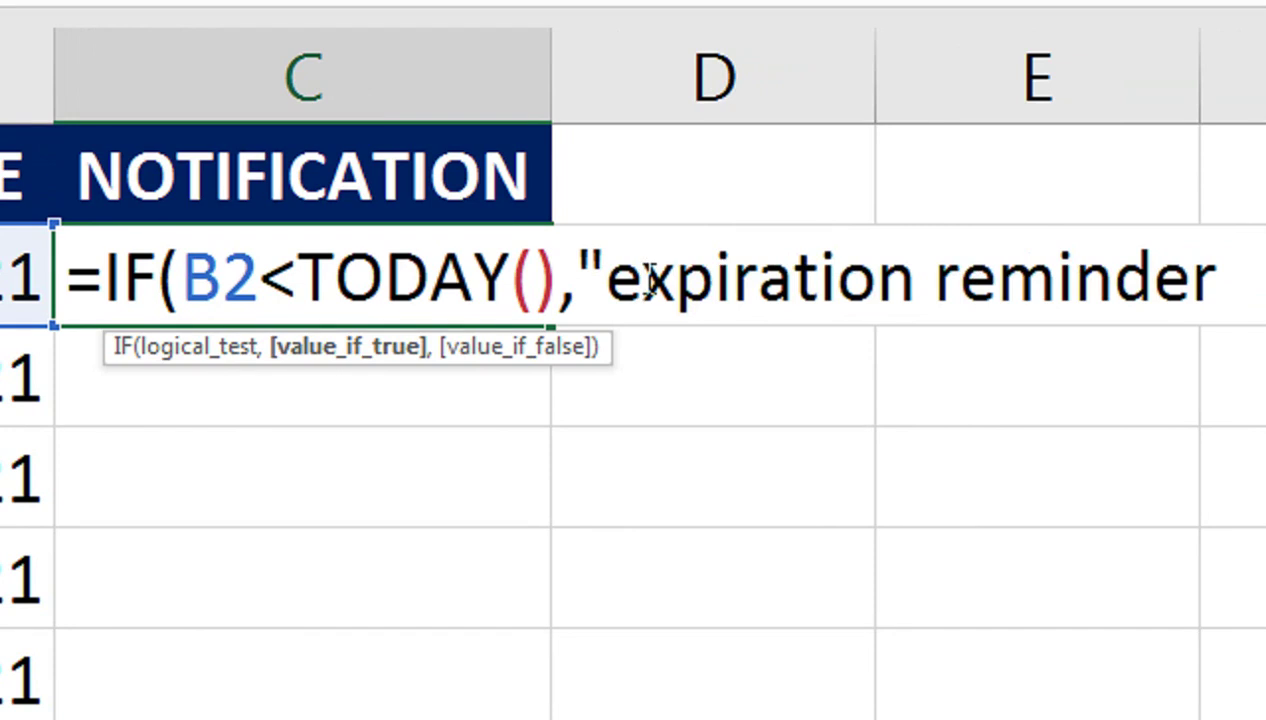
key("BackSpace")
type("E")
left_click(958, 282)
key("BackSpace")
type("R")
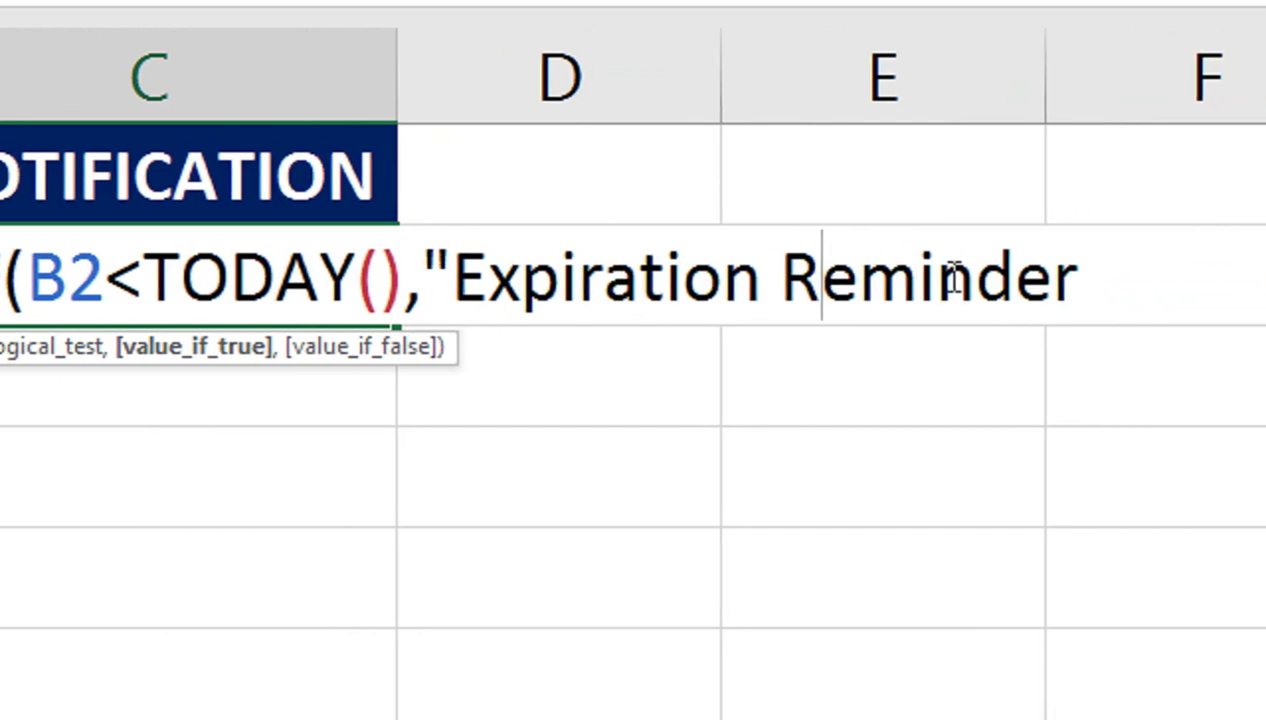
type("\"")
key("BackSpace")
key("End")
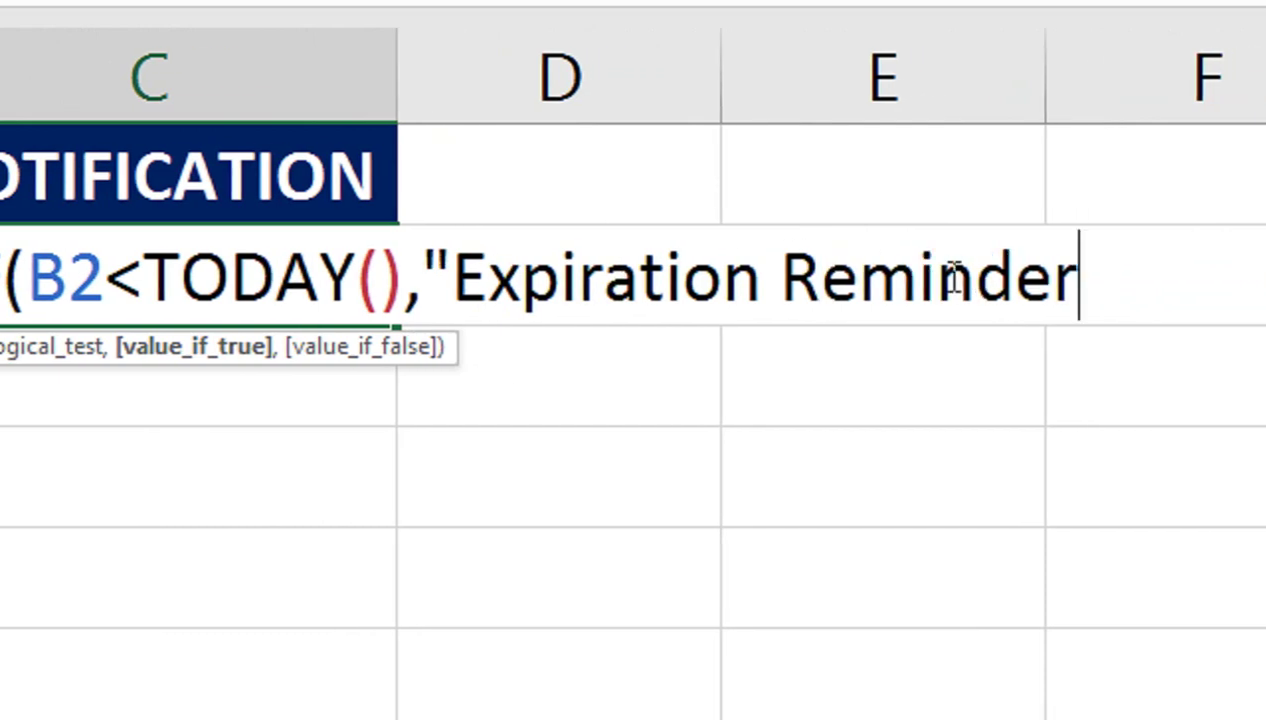
- Complete the formula with an empty text string "" as its value if false and enter it
type(",")
type("\",")
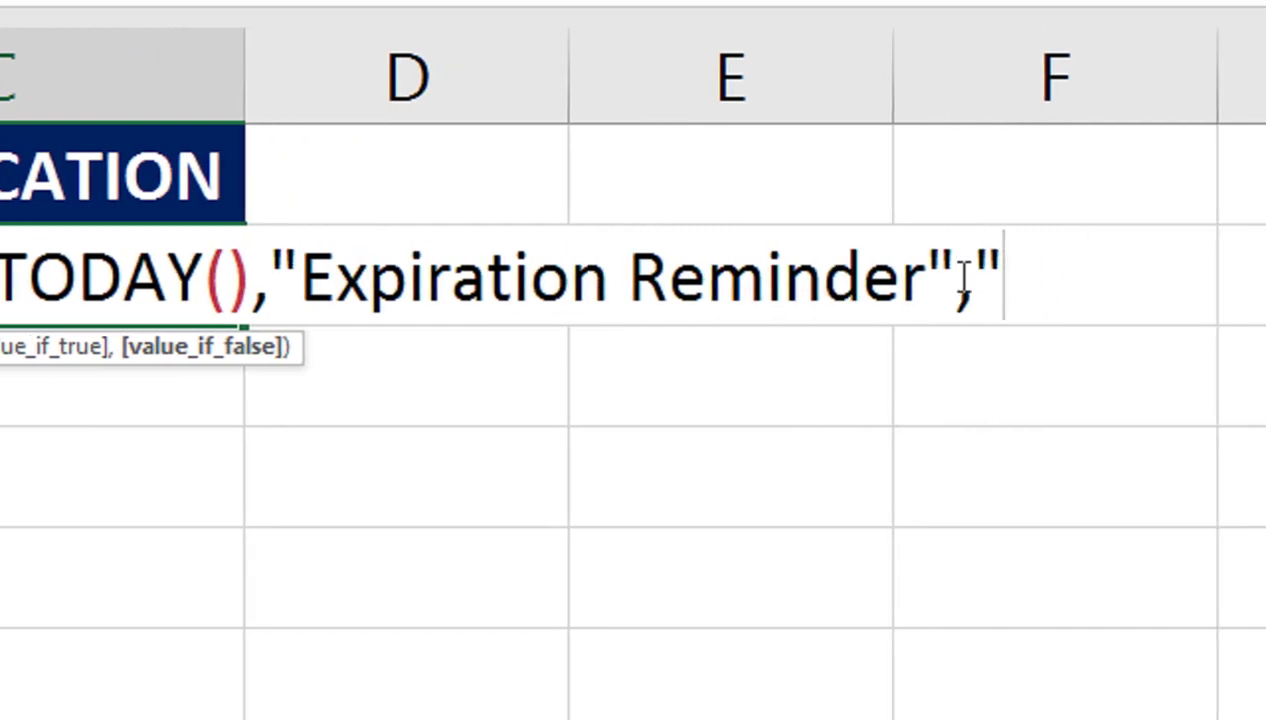
type("\")")
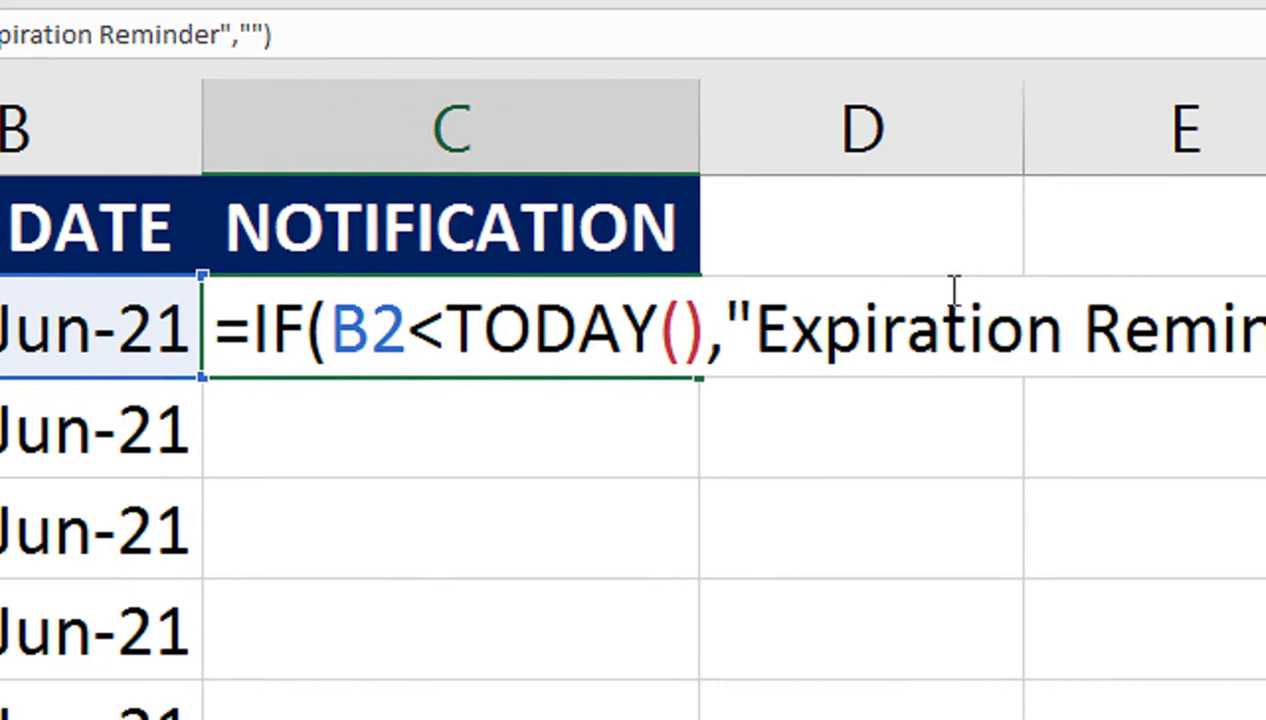
key("Return")
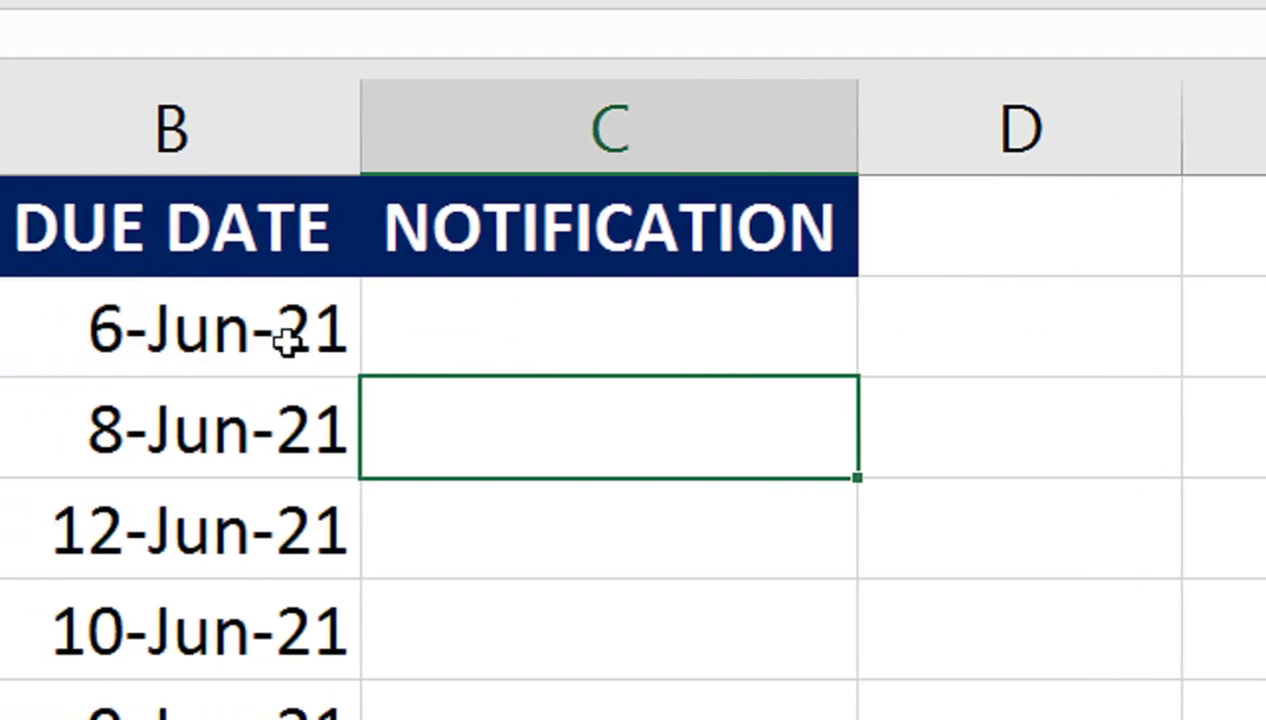
- Edit the C2 formula so that the logical test compares B2 with TODAY()+7
left_click(524, 328)
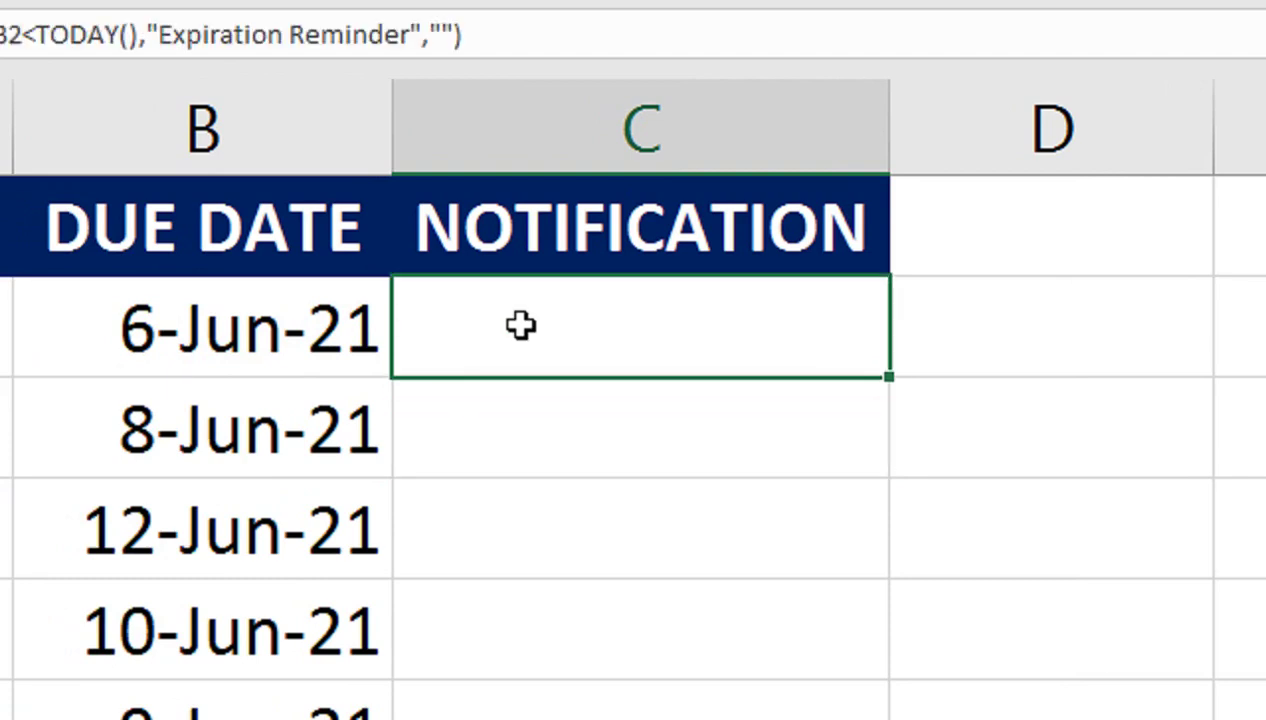
double_click(521, 325)
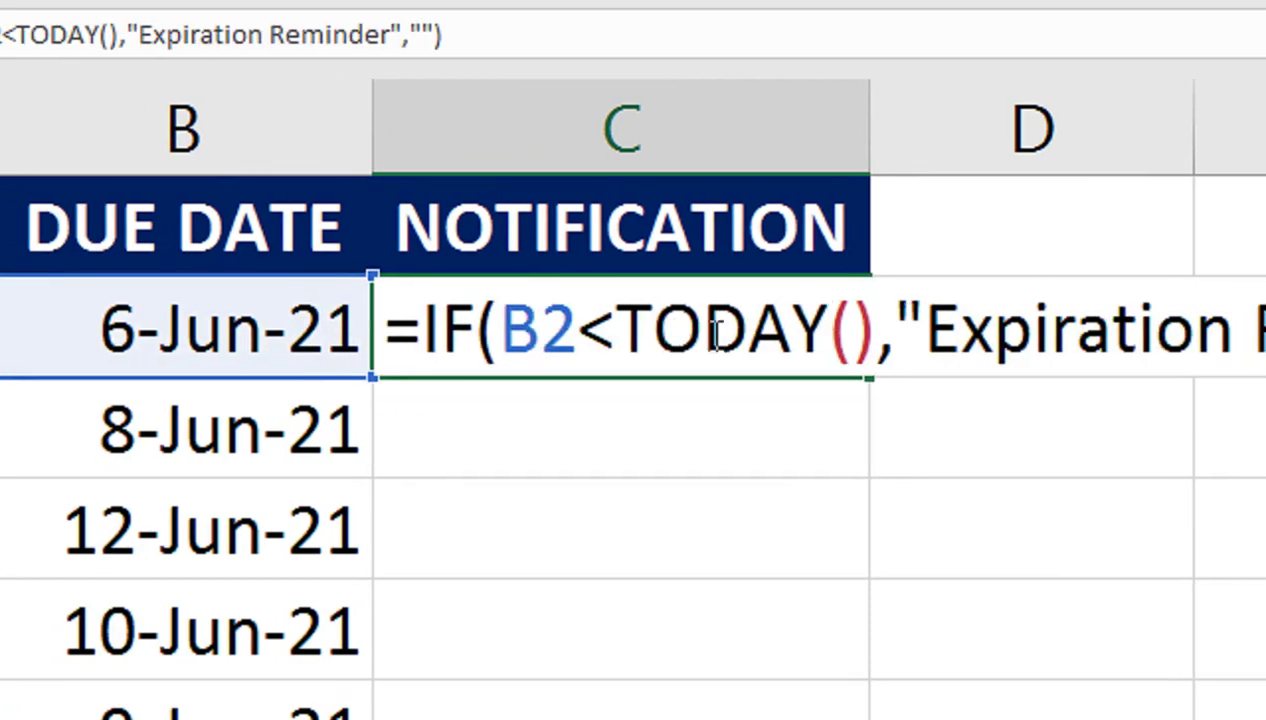
left_click(870, 338)
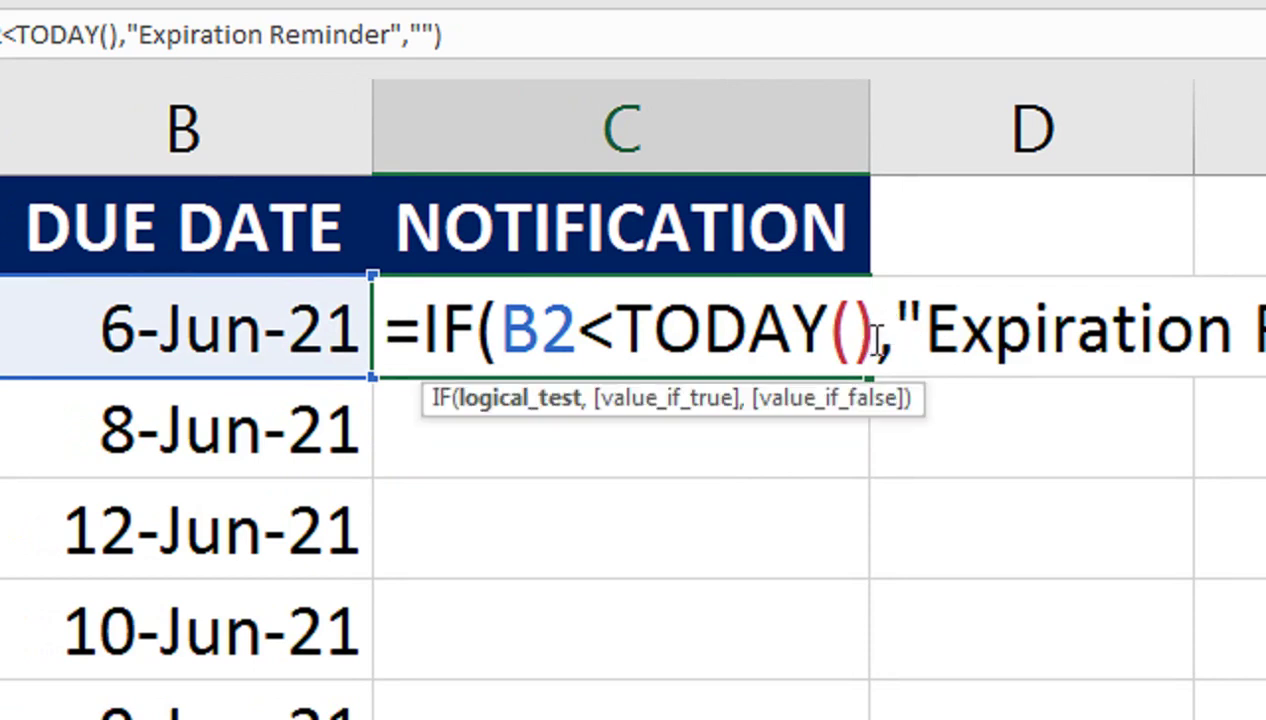
type("+7")
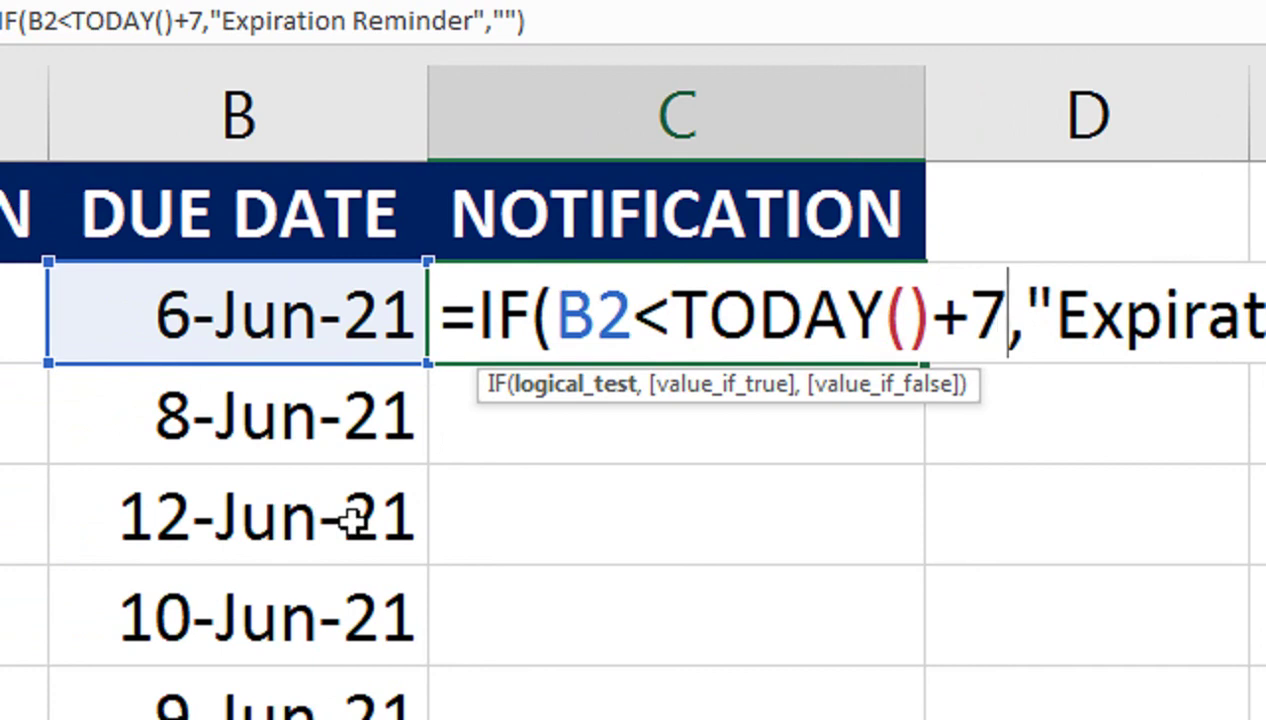
key("Return")
- Fit the width of the Notification column to its contents
double_click(928, 136)
left_click(944, 176)
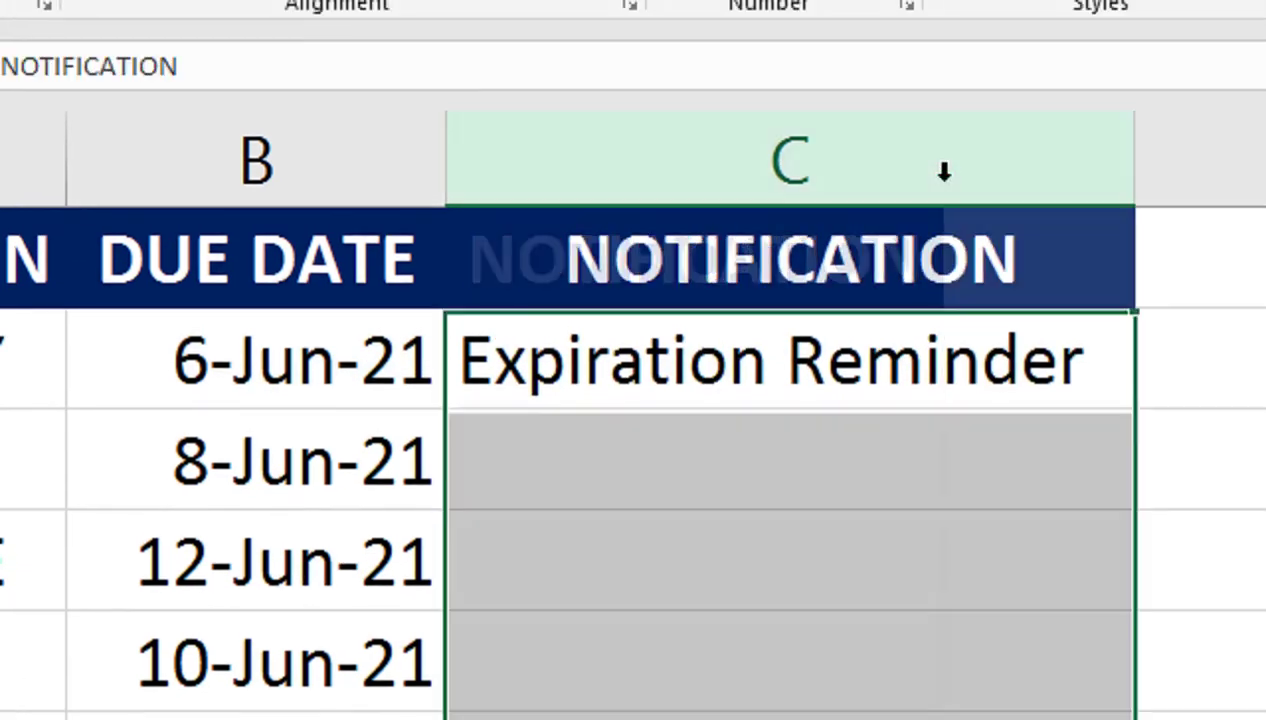
left_click(828, 345)
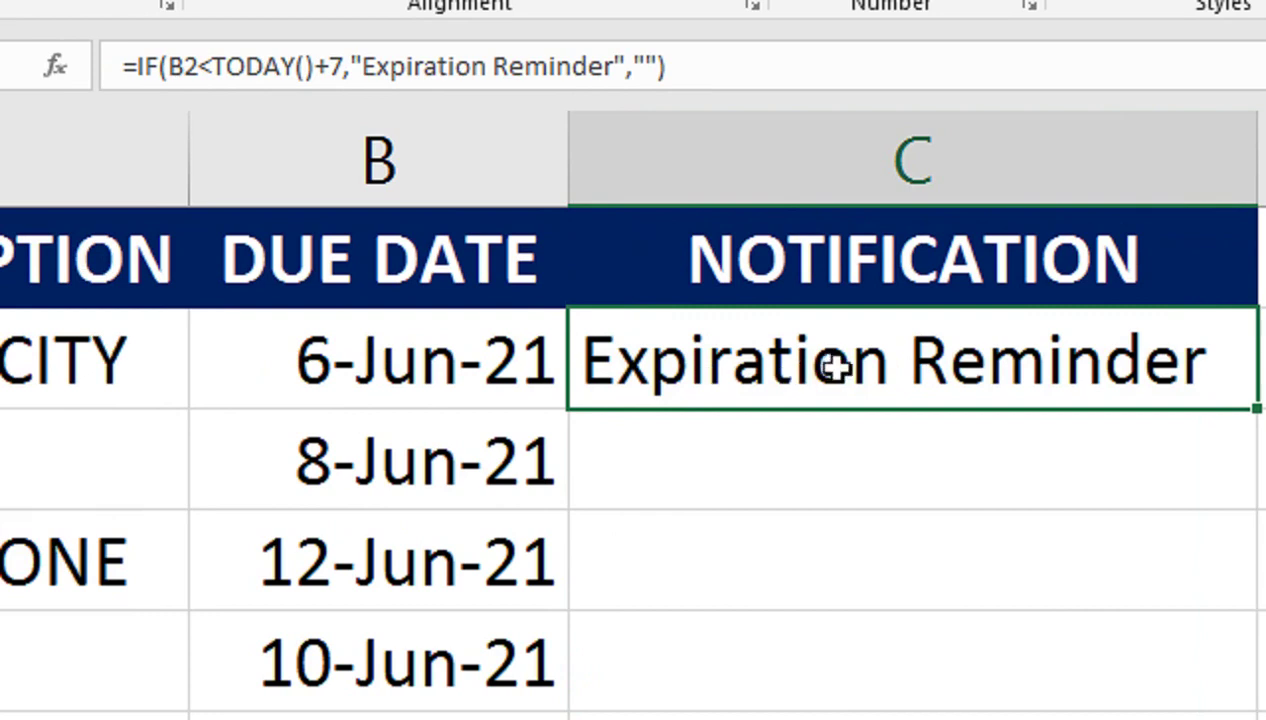
- Enter =TODAY() in D2 and format the result in the same day-month-year style as the due dates
left_click(952, 384)
type("=today")
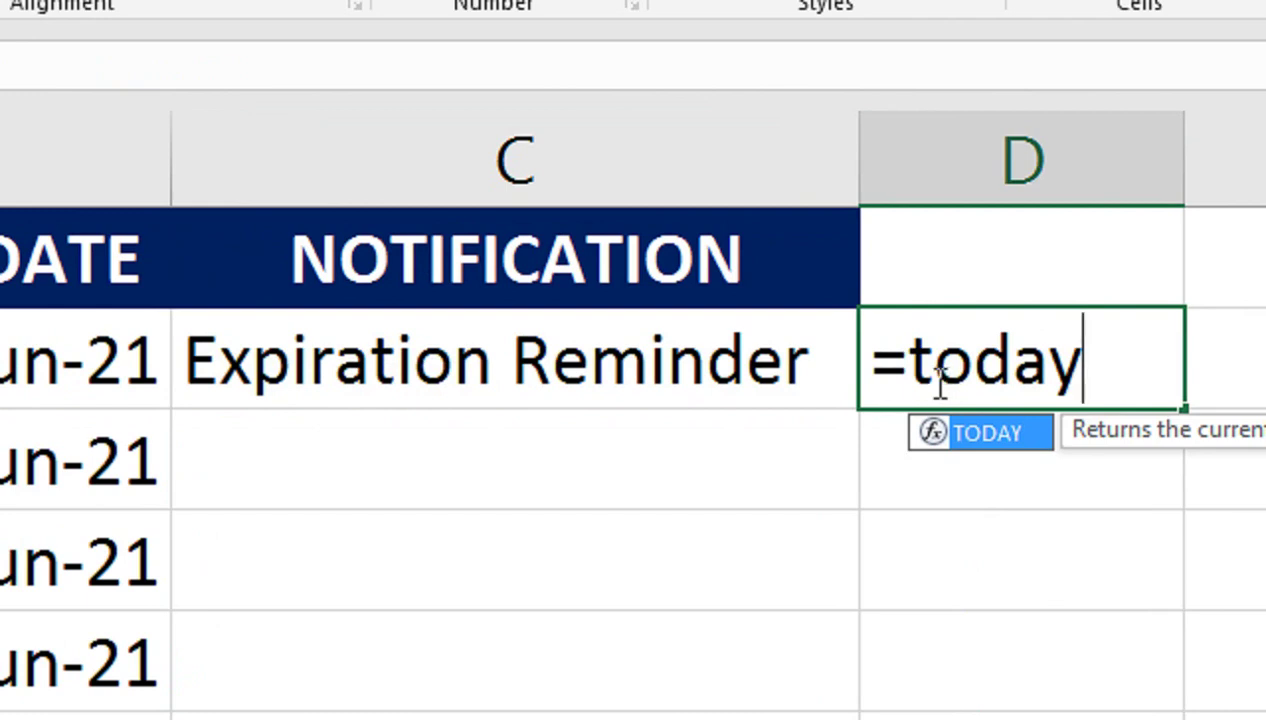
type("(0")
key("BackSpace")
type(")")
key("Return")
left_click(912, 374)
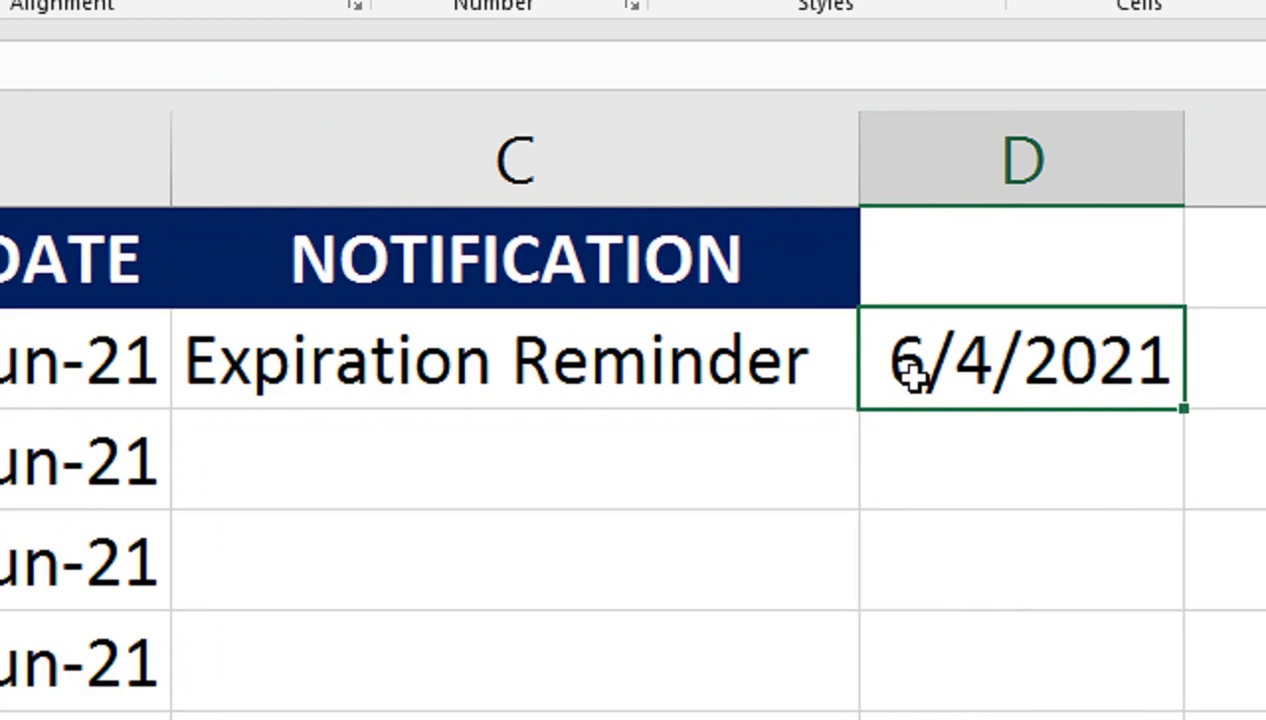
key("ctrl+shift+3")
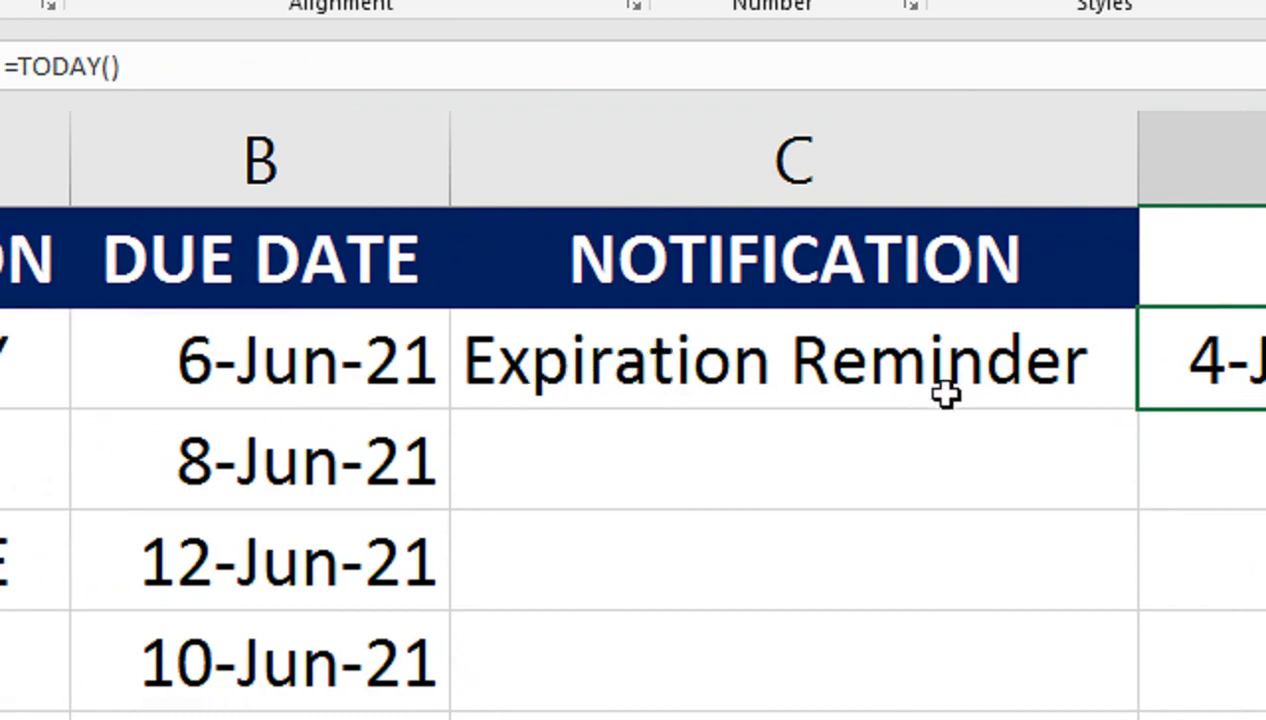
- Fill the notification formula from C2 down through the Insurance row
left_click(1007, 383)
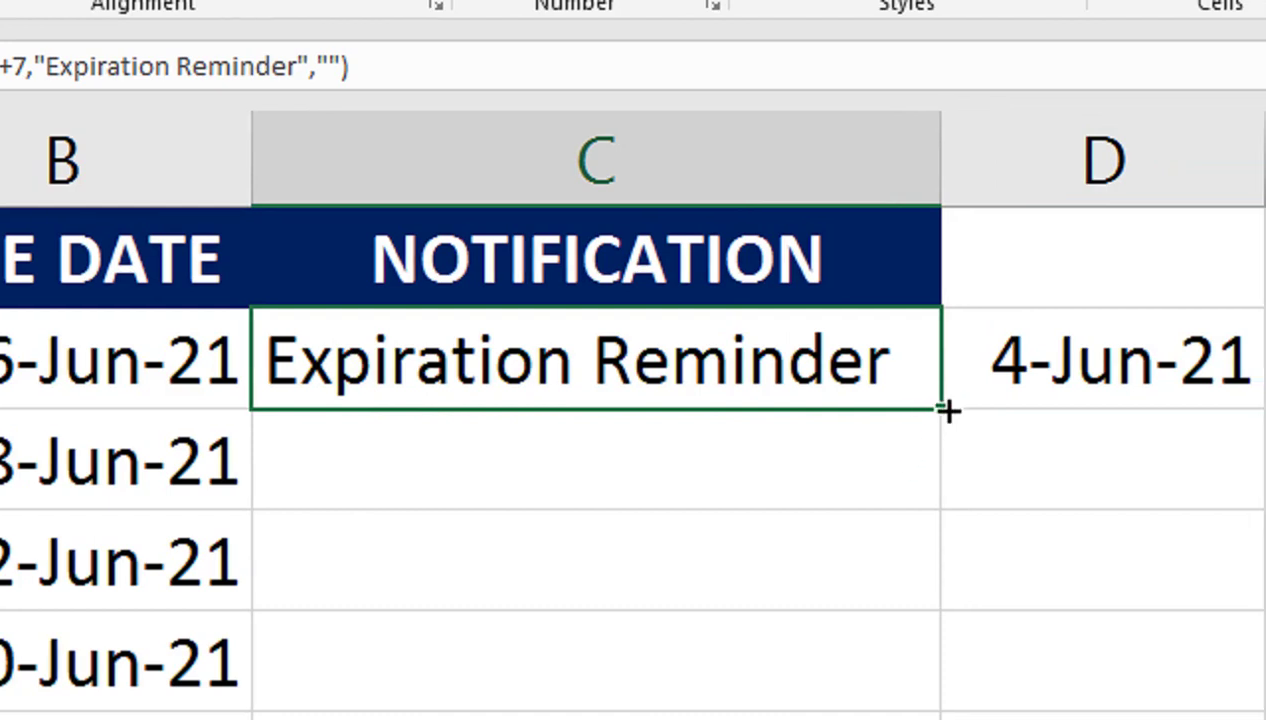
left_click_drag(946, 410, 893, 719)
left_click_drag(893, 588, 896, 719)
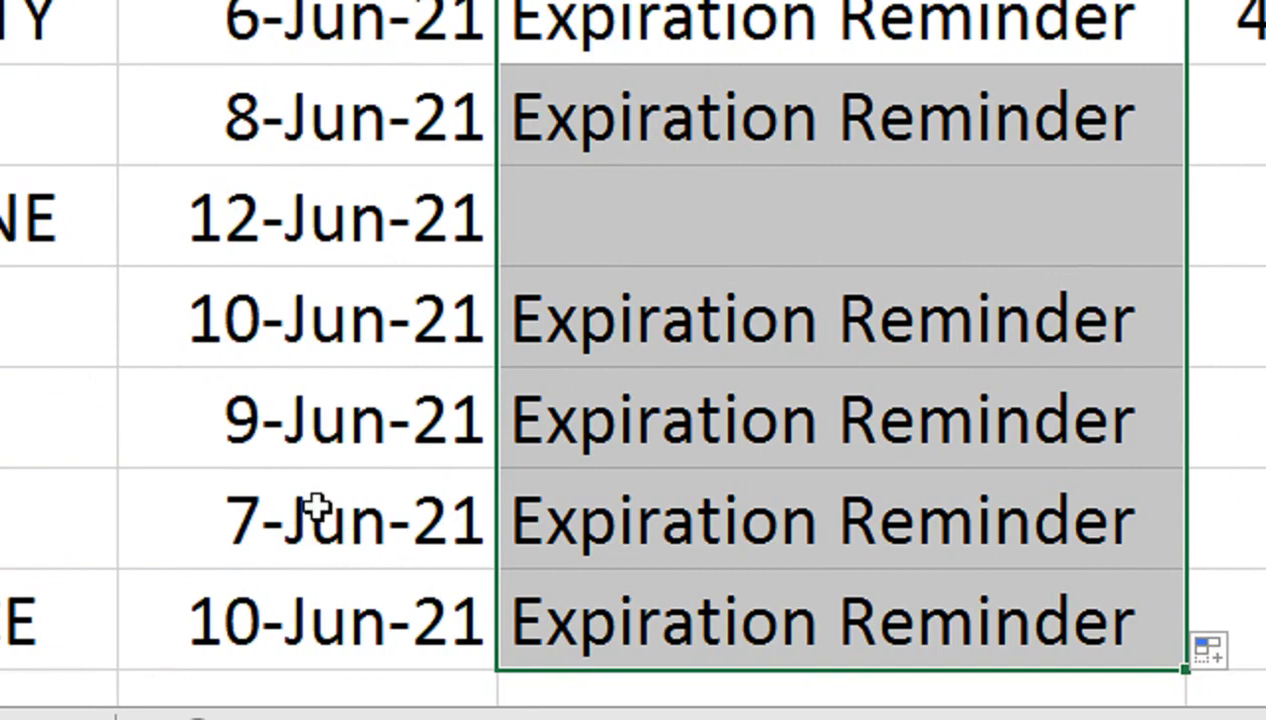
- Change the Internet due date to 6/11/2021
double_click(305, 575)
left_click_drag(373, 520, 338, 520)
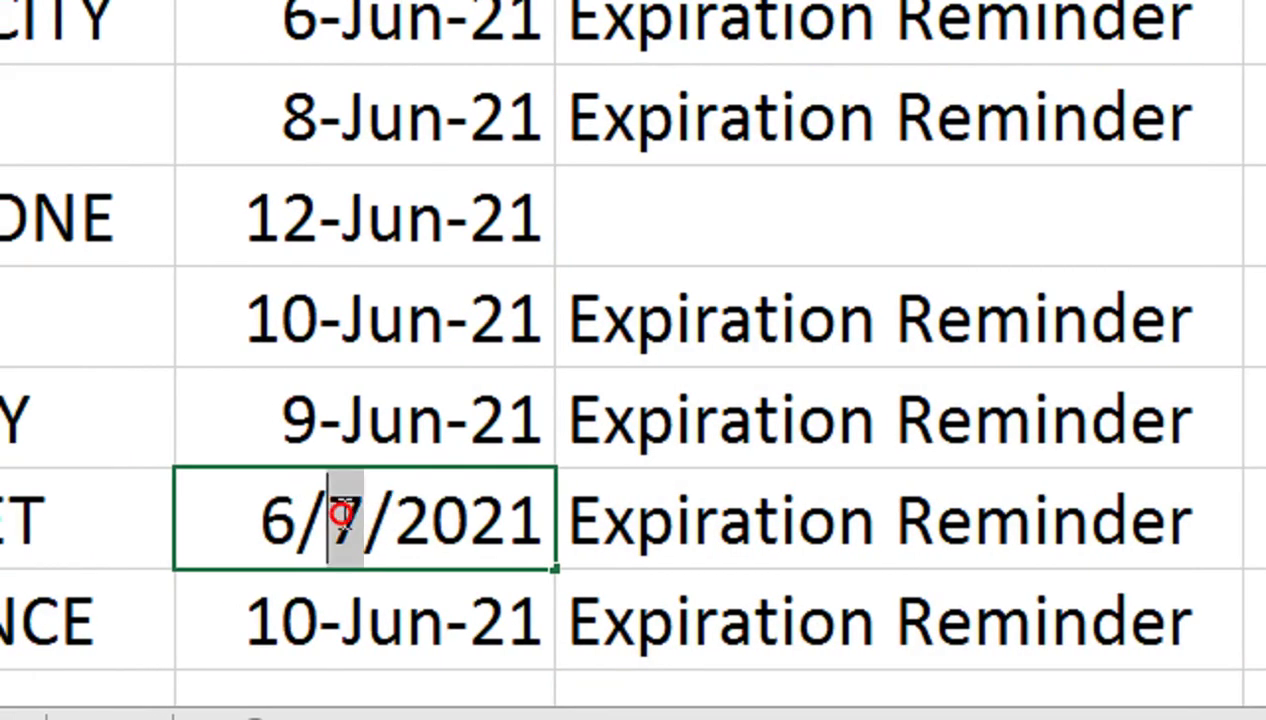
type("1/2")
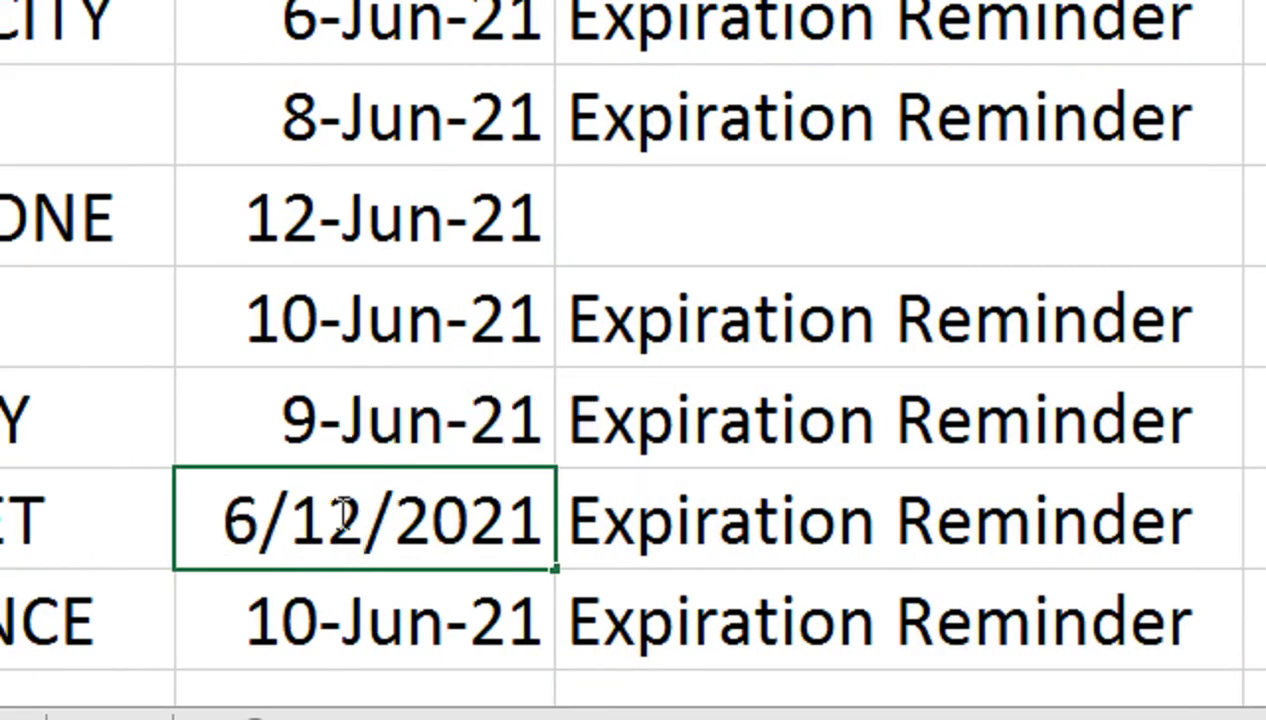
key("BackSpace")
type("11")
key("Return")
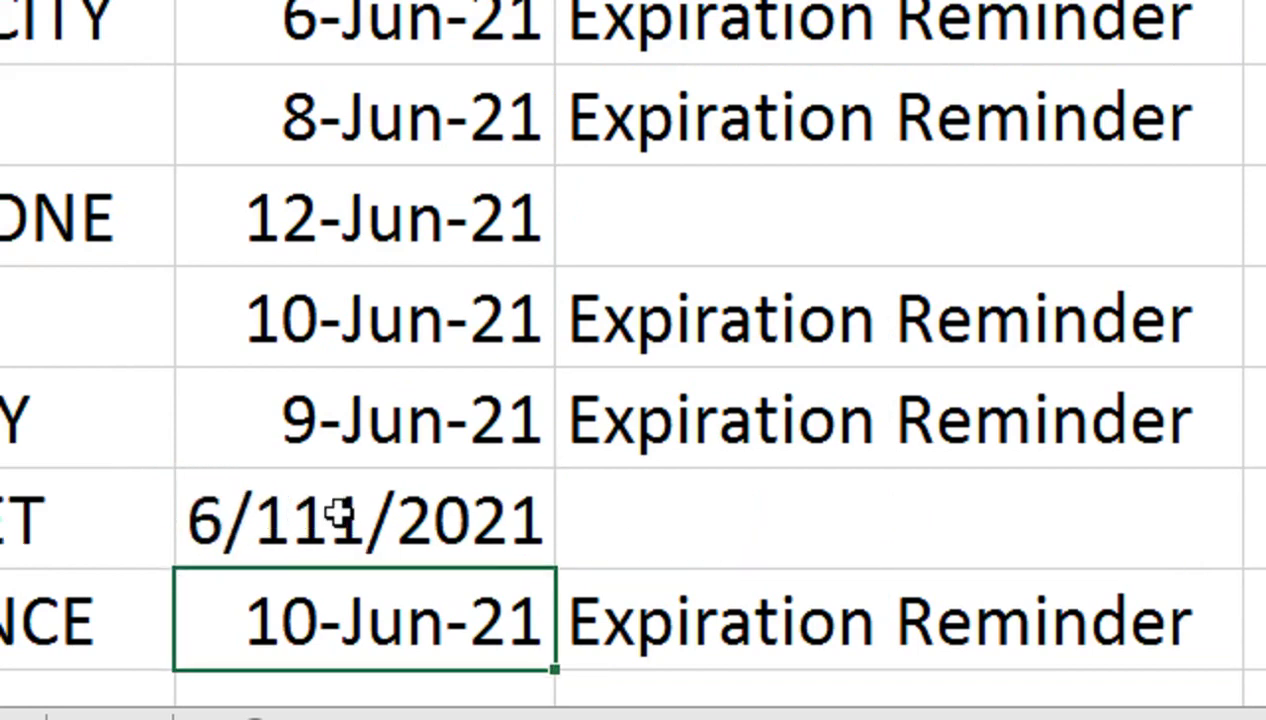
double_click(358, 498)
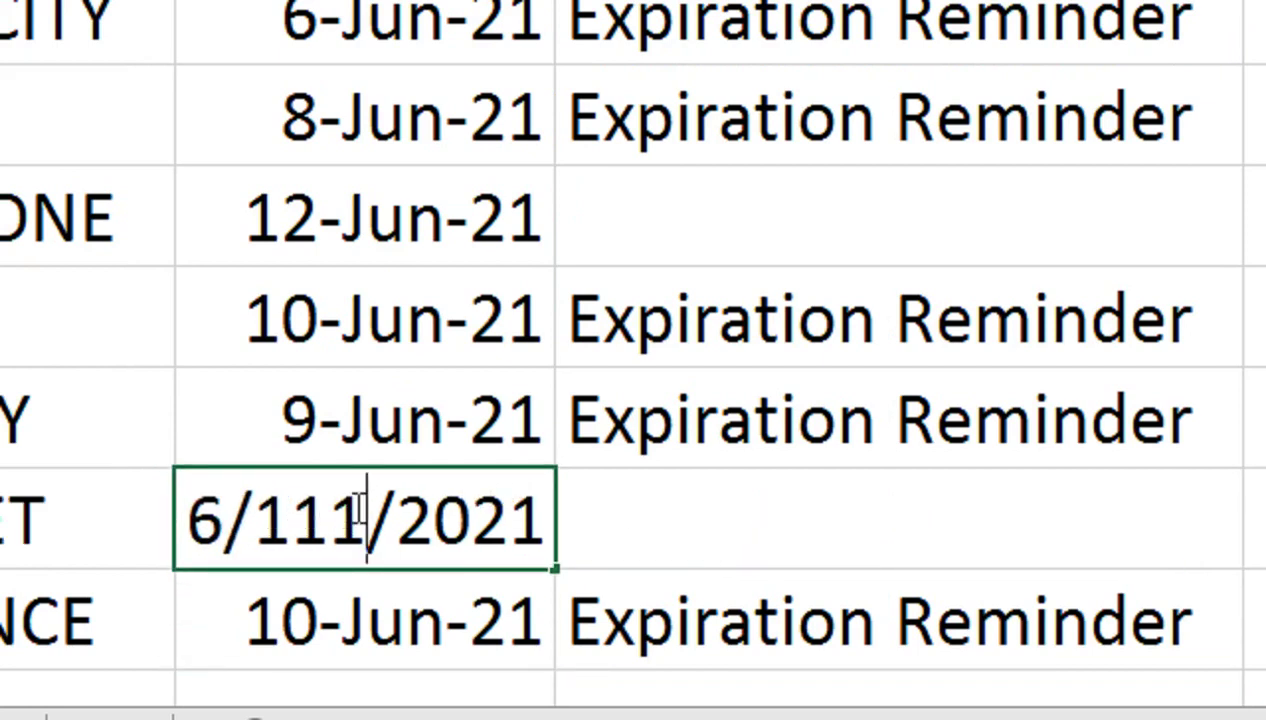
type("\\")
key("BackSpace")
key("BackSpace")
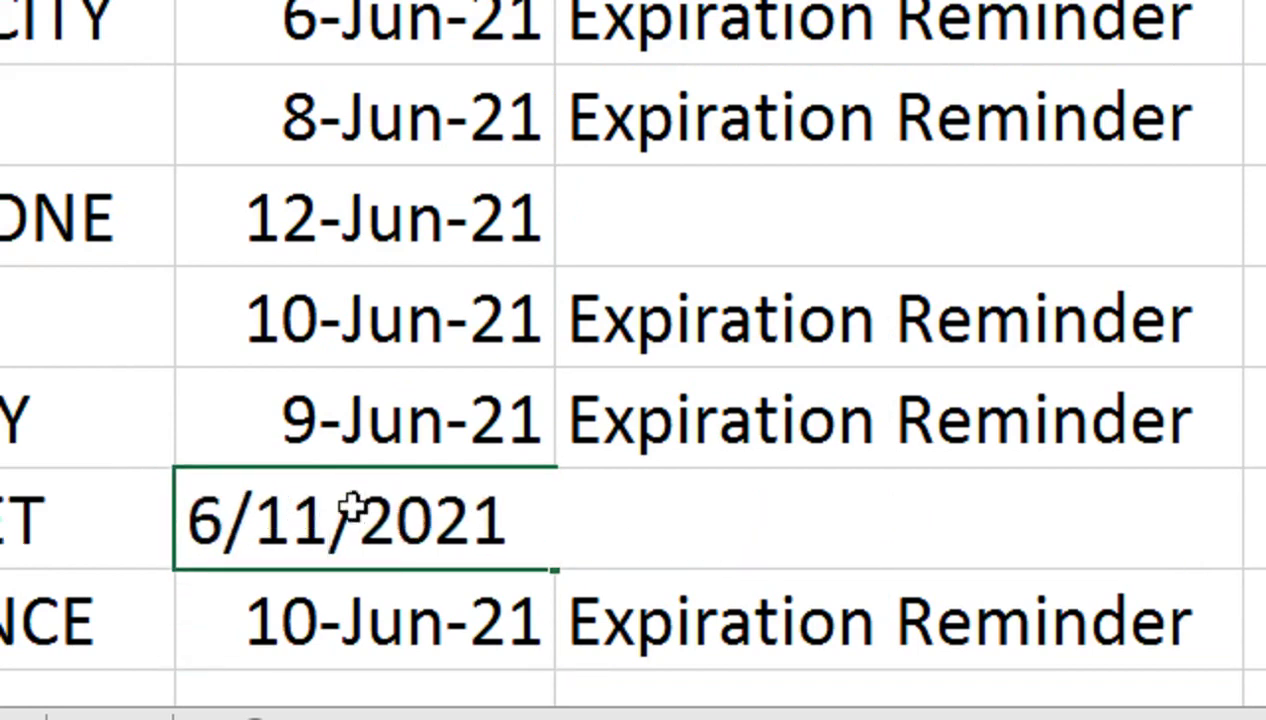
key("Return")
- Check the Internet row's notification cell and review the IF formula in C2 without changing it
left_click(650, 498)
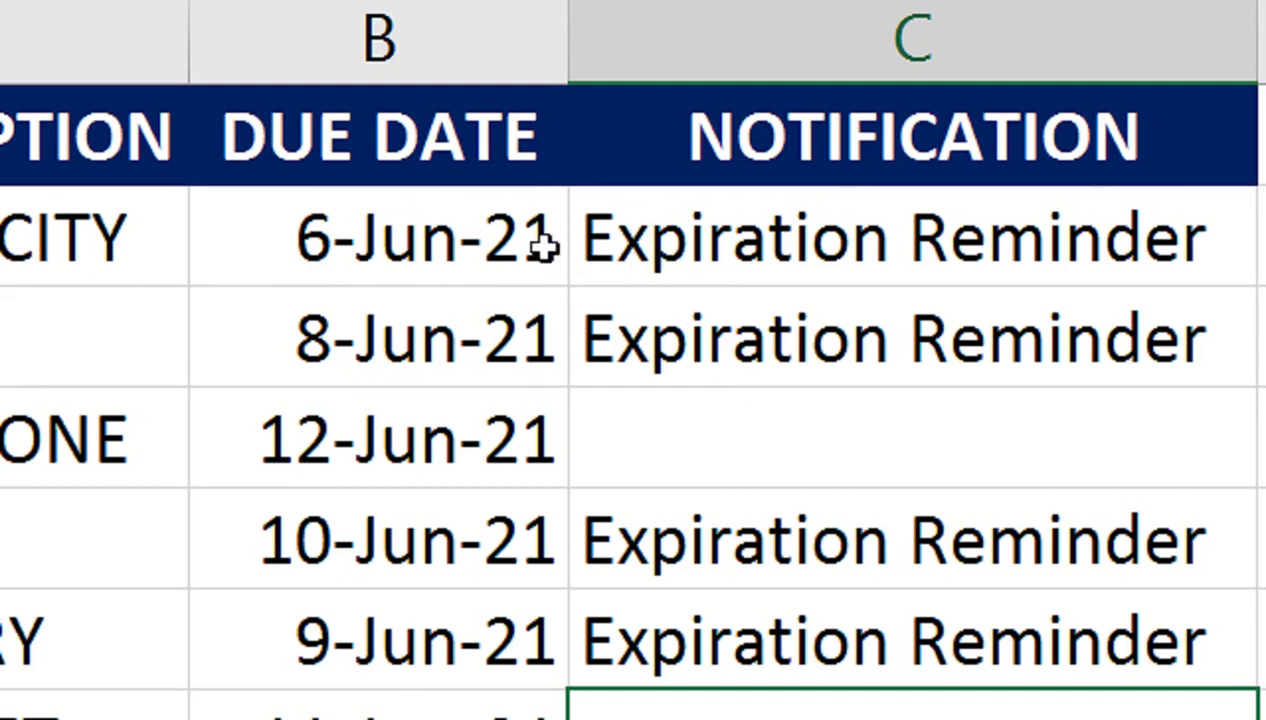
double_click(732, 240)
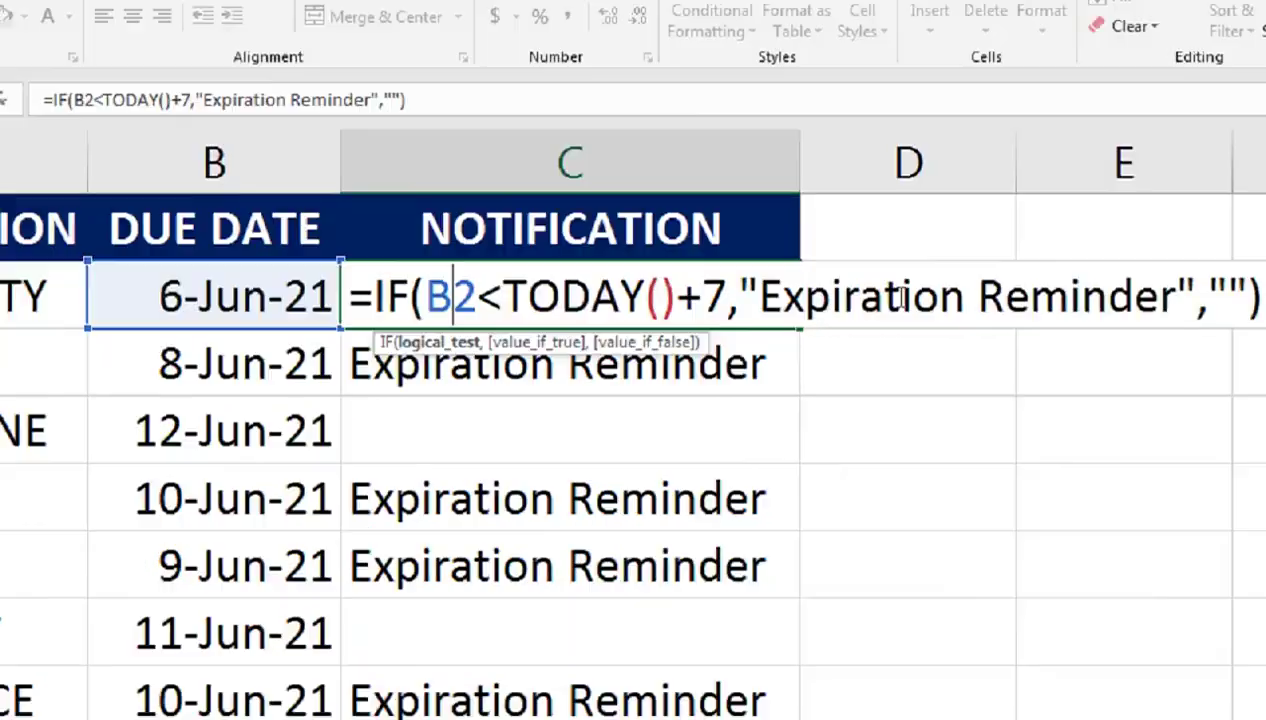
key("Return")
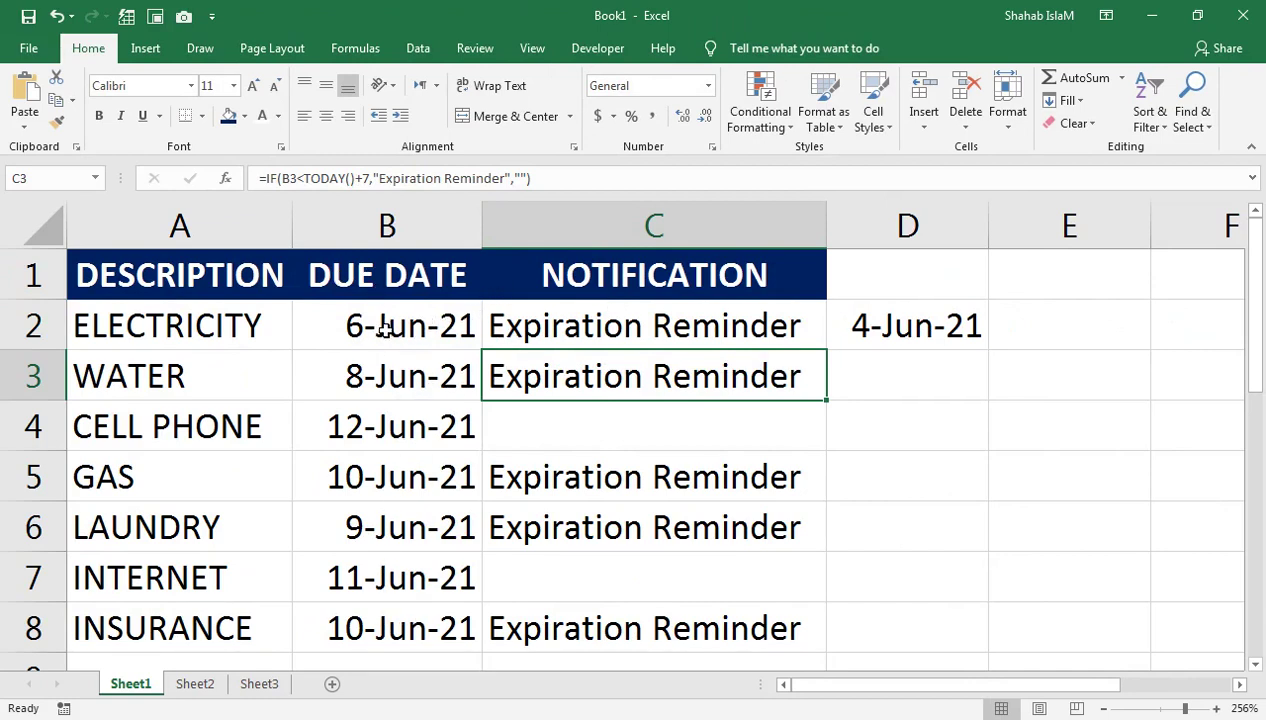
- Start a new conditional formatting rule for due dates B2:B8 that uses a formula to determine which cells to format
left_click_drag(376, 326, 370, 622)
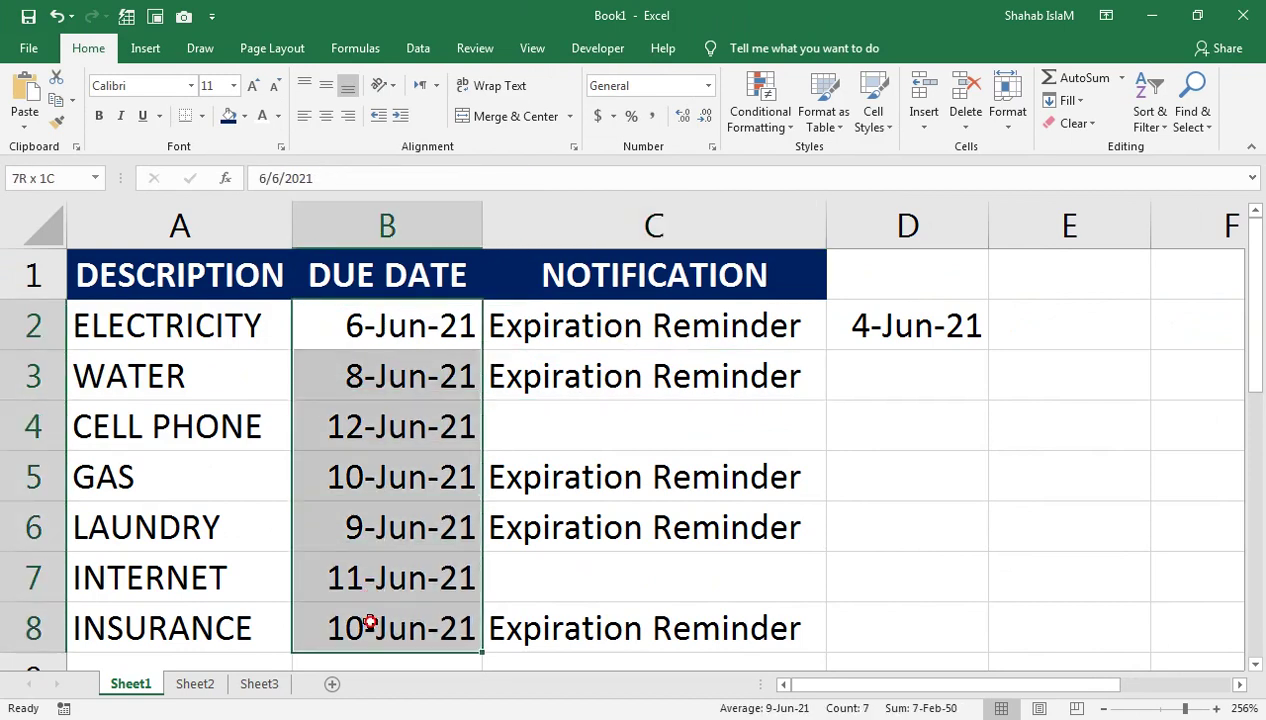
left_click_drag(370, 622, 378, 606)
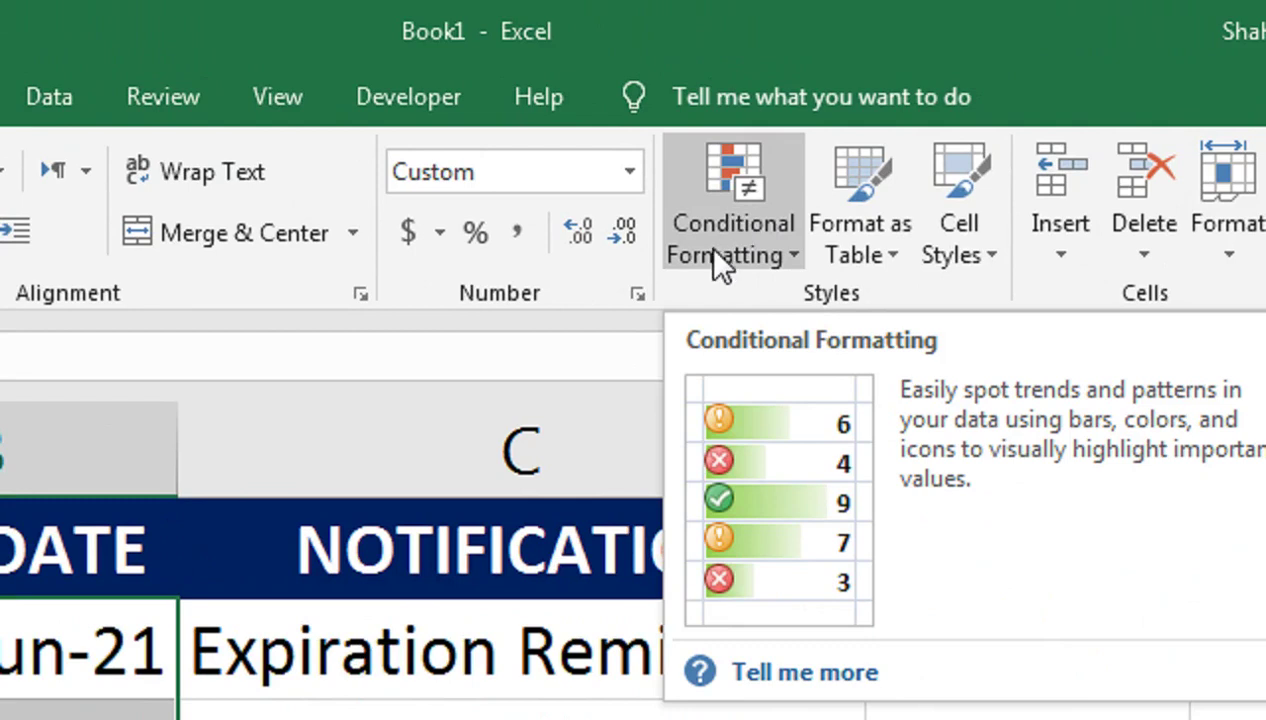
left_click(775, 255)
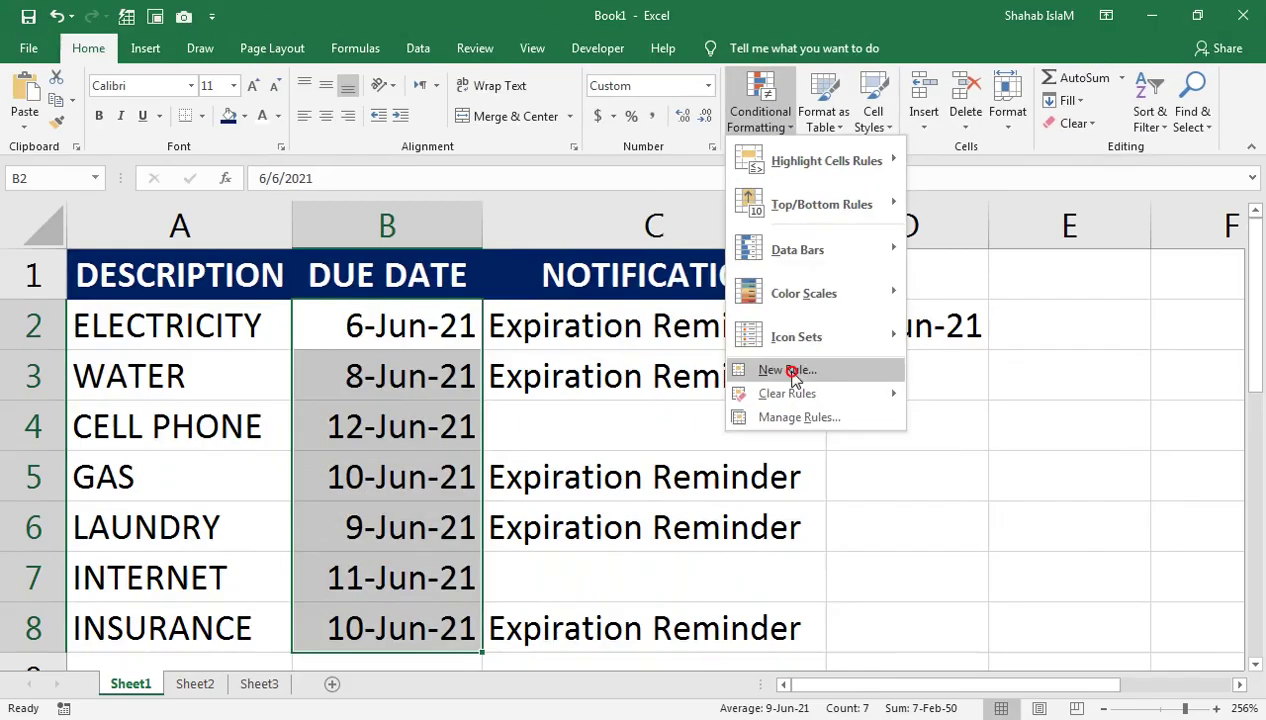
left_click(796, 547)
left_click_drag(361, 267, 768, 270)
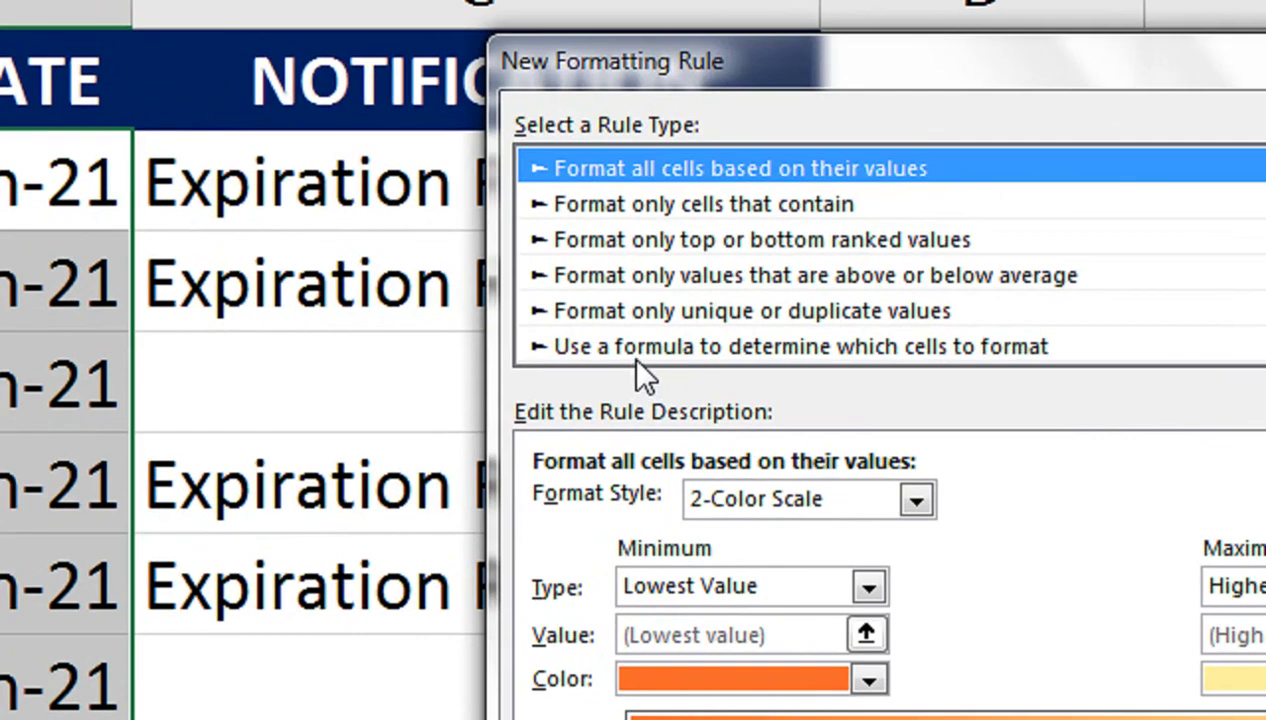
left_click(646, 352)
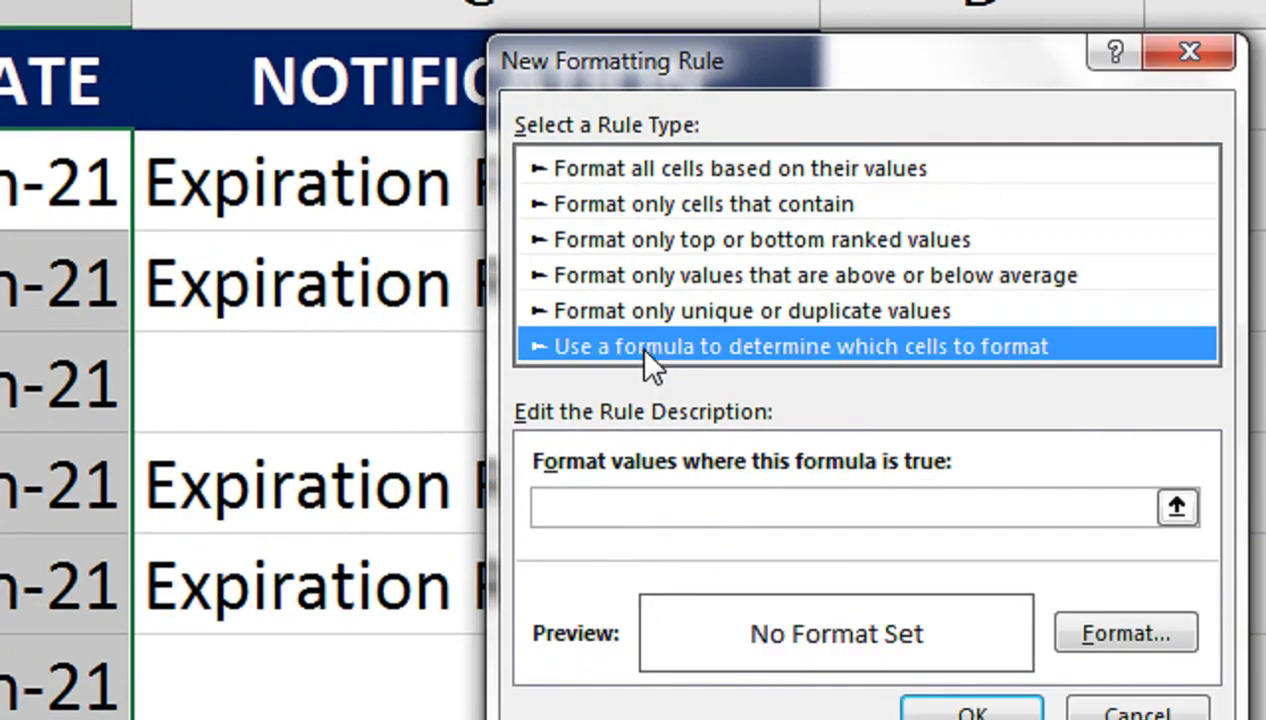
- Enter the rule formula =and(B2<today()+7), with B2 as a relative reference
left_click(680, 507)
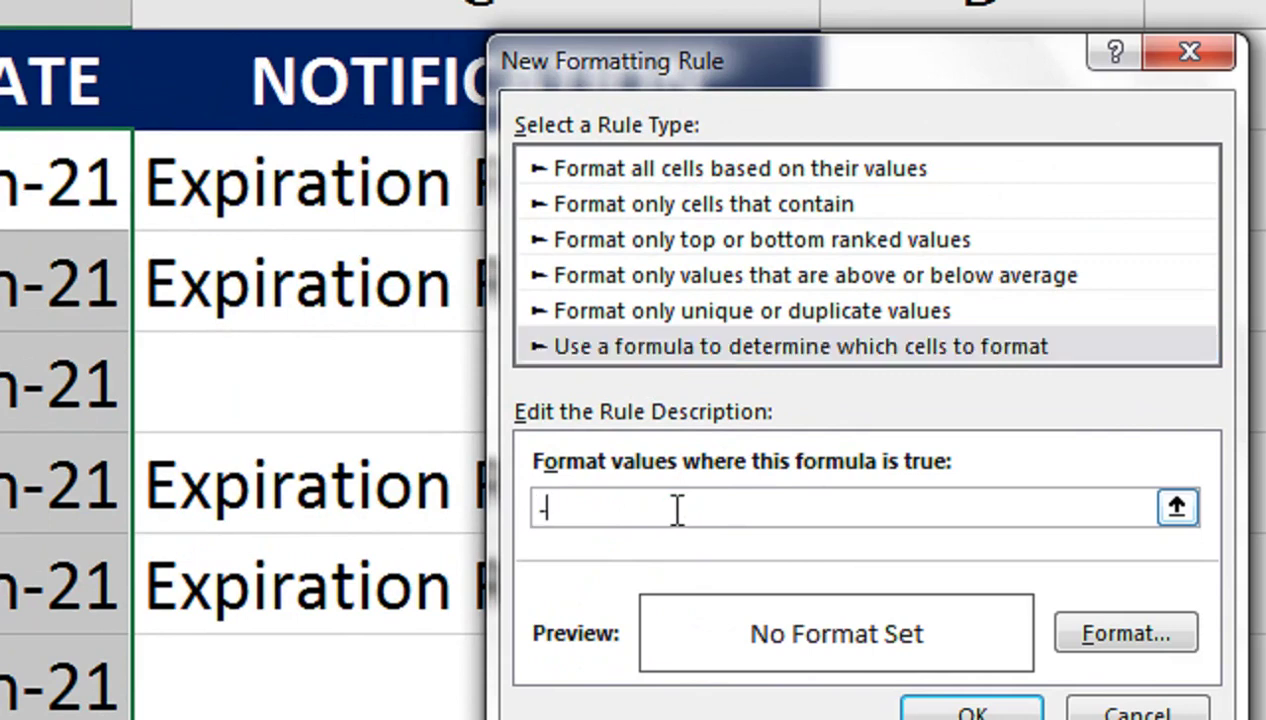
type("=and")
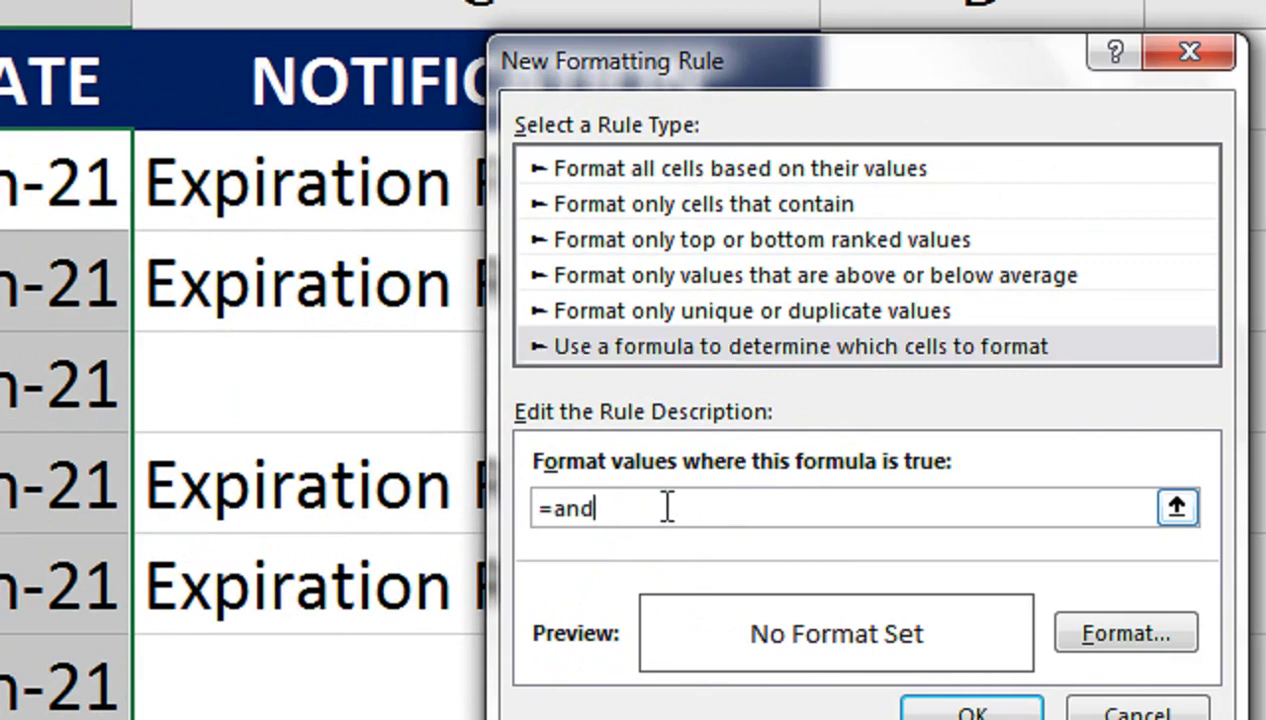
type("(")
left_click(60, 183)
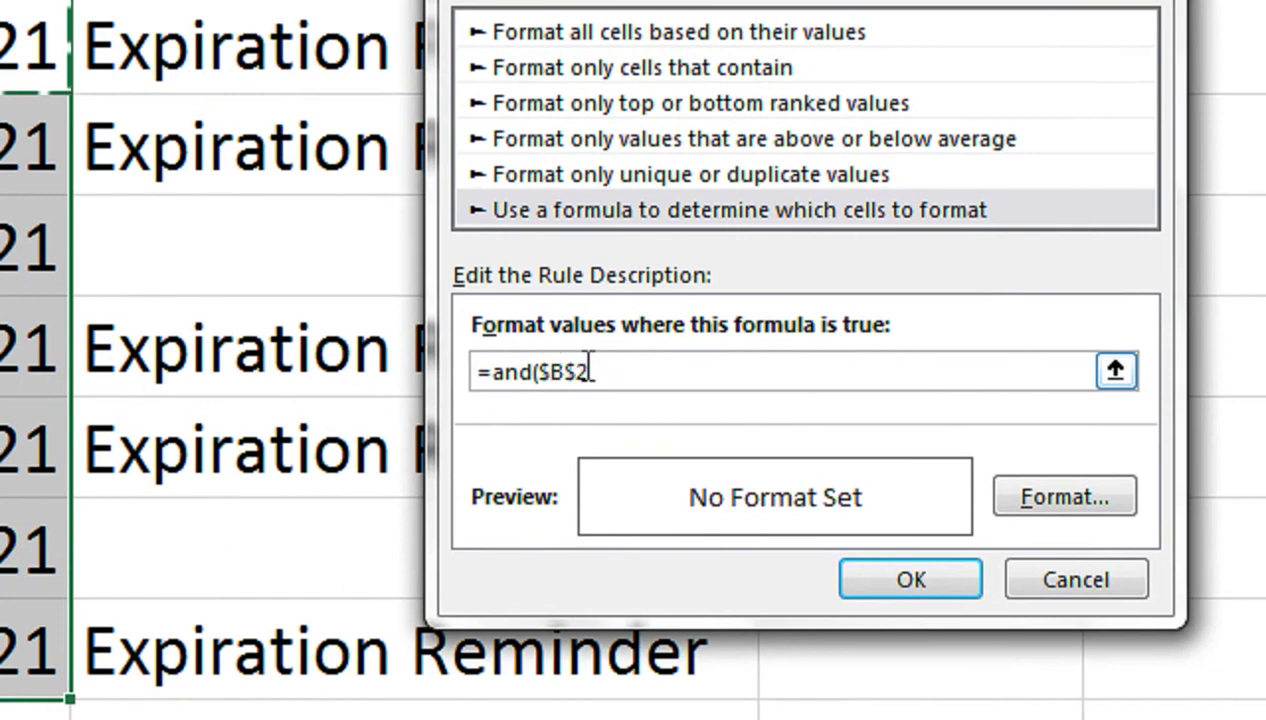
key("F4")
key("F4")
key("F4")
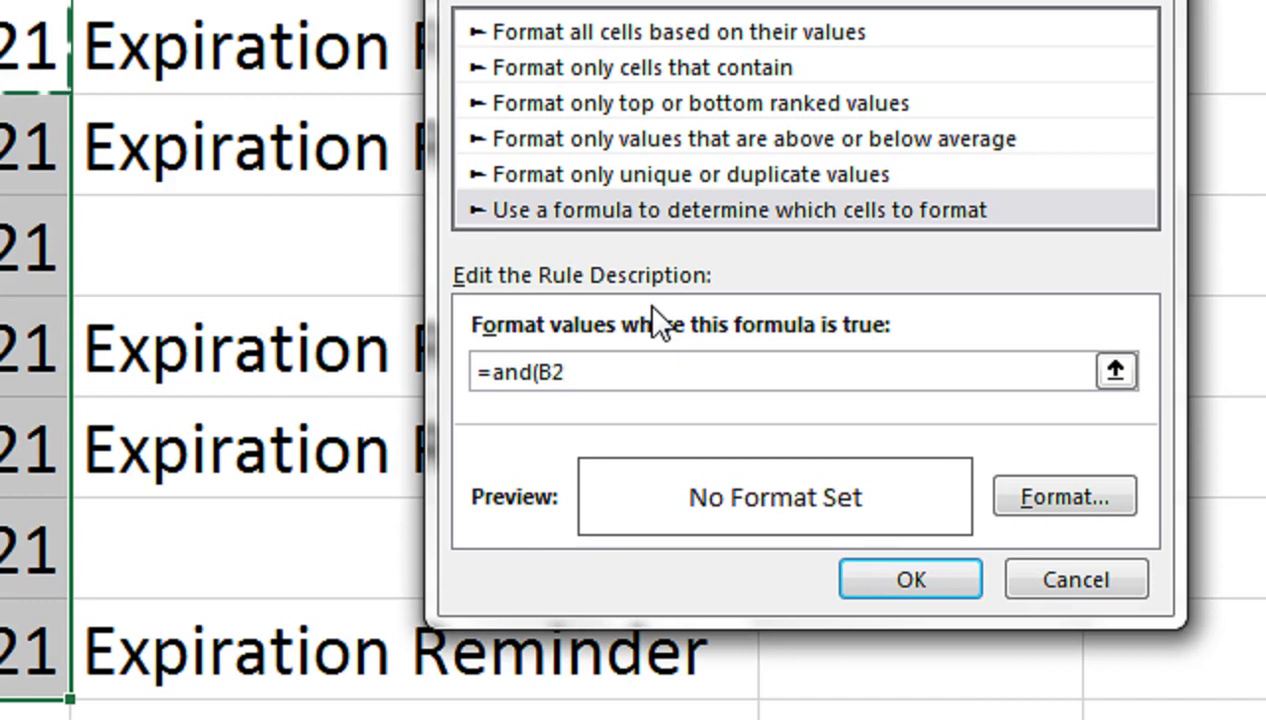
type("<")
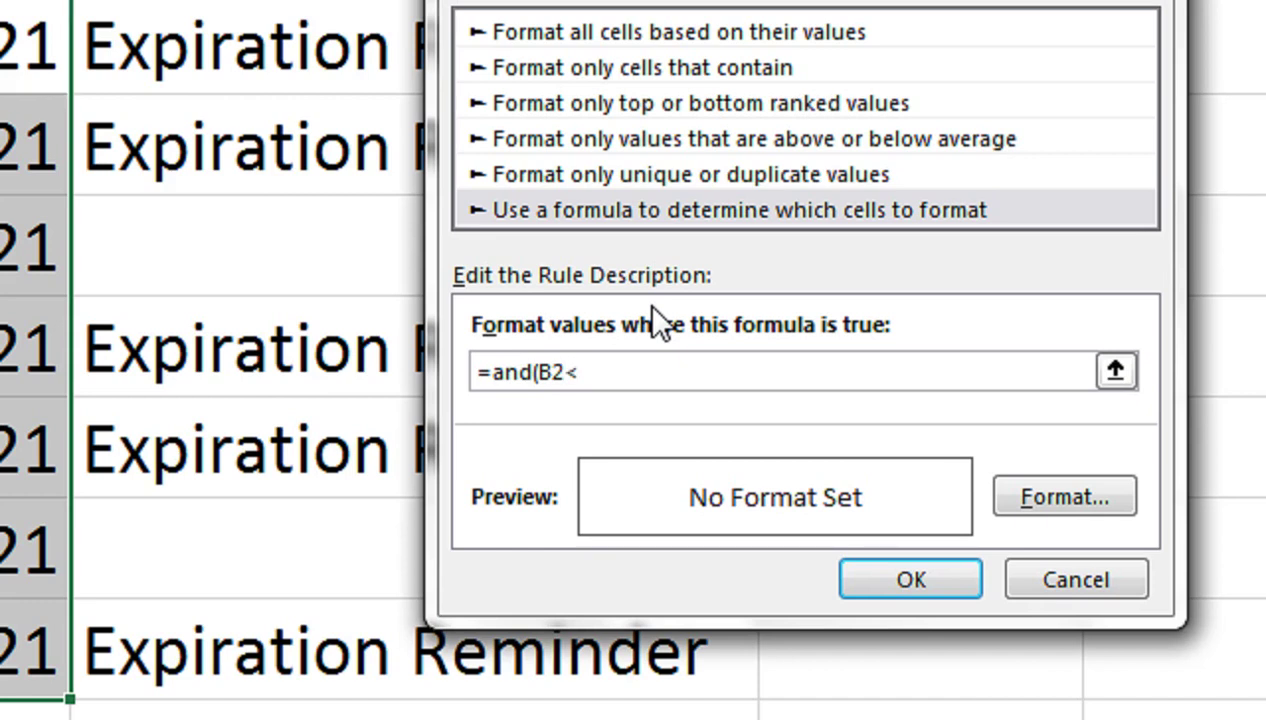
type("today()+")
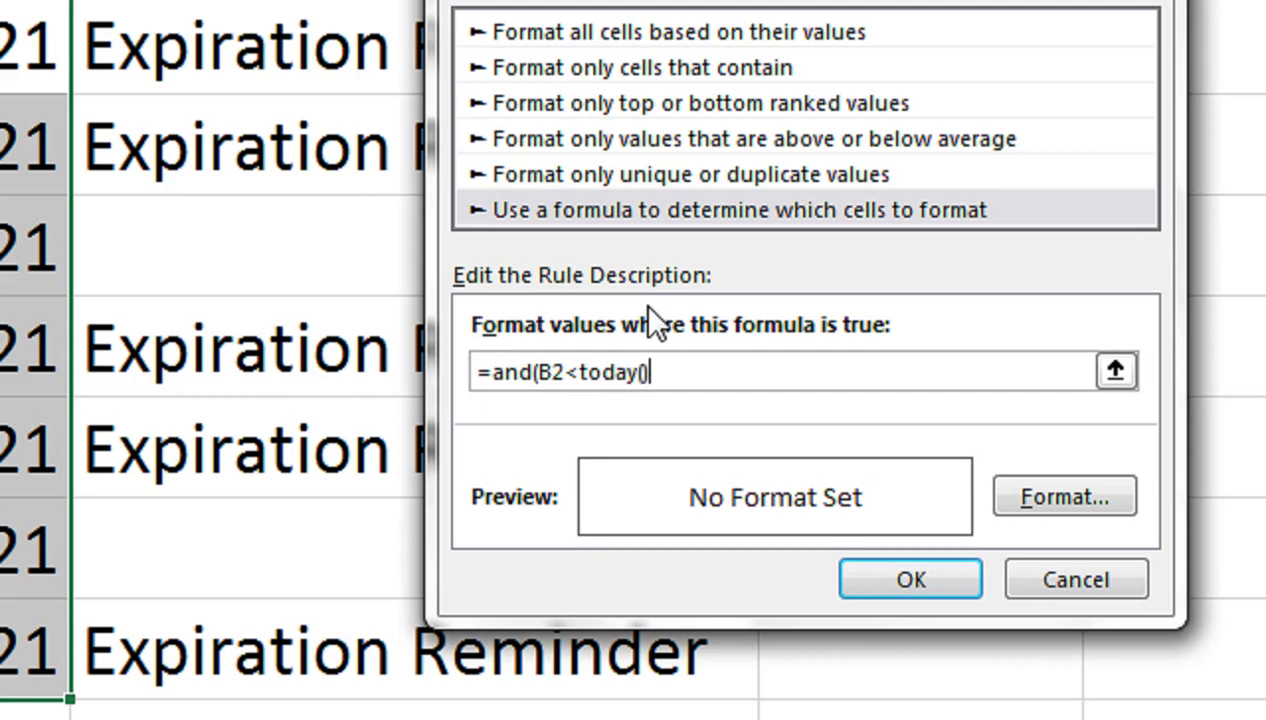
type("7)")
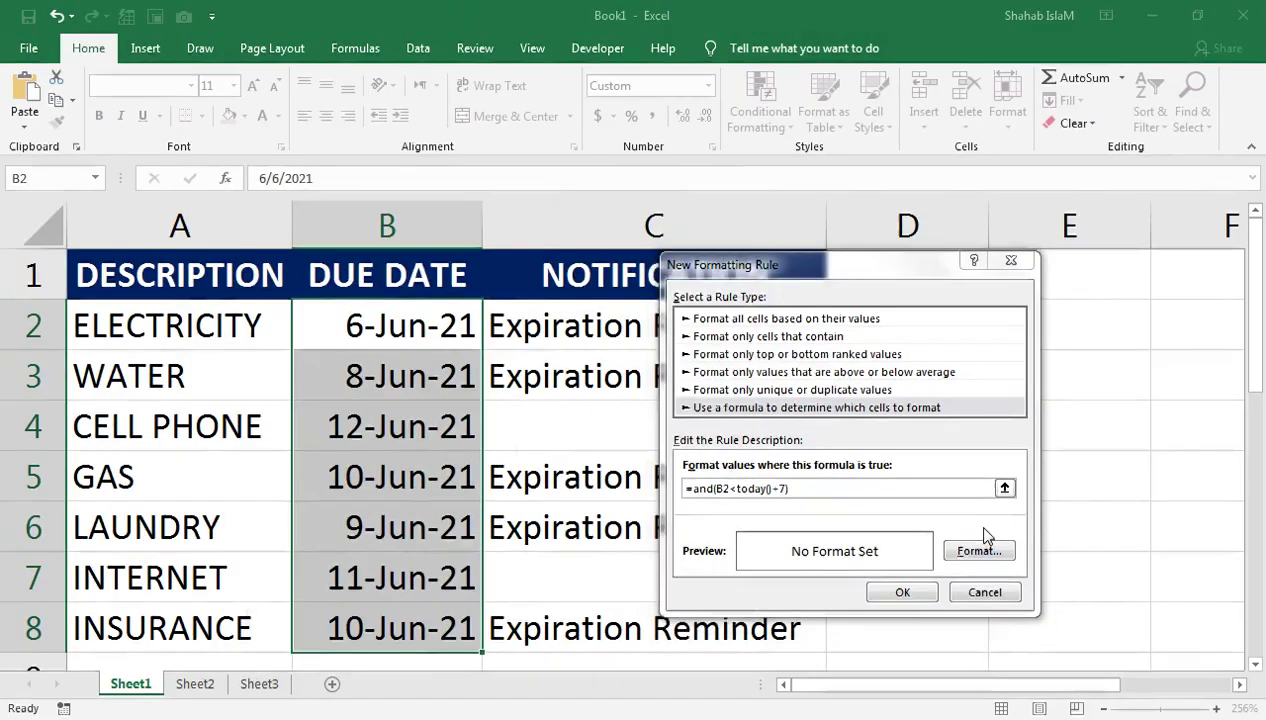
- Set the rule's background fill to yellow
left_click(1064, 497)
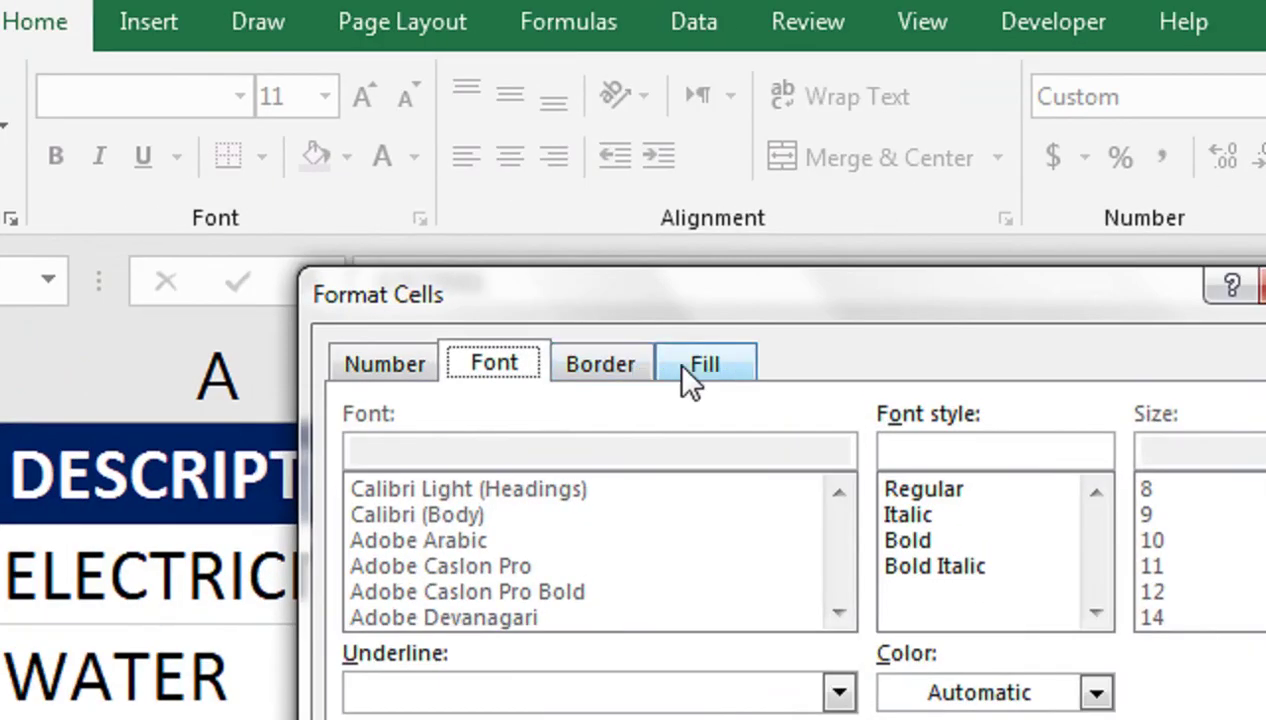
left_click(421, 220)
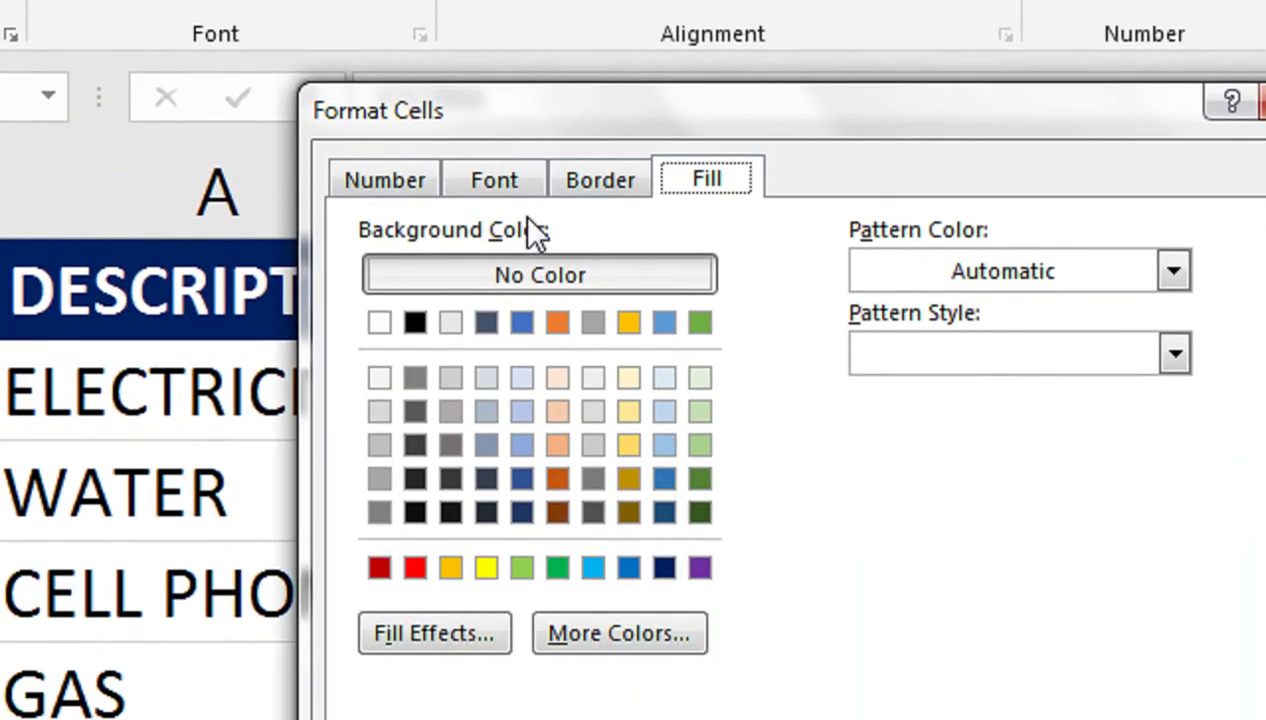
left_click(595, 182)
left_click(482, 186)
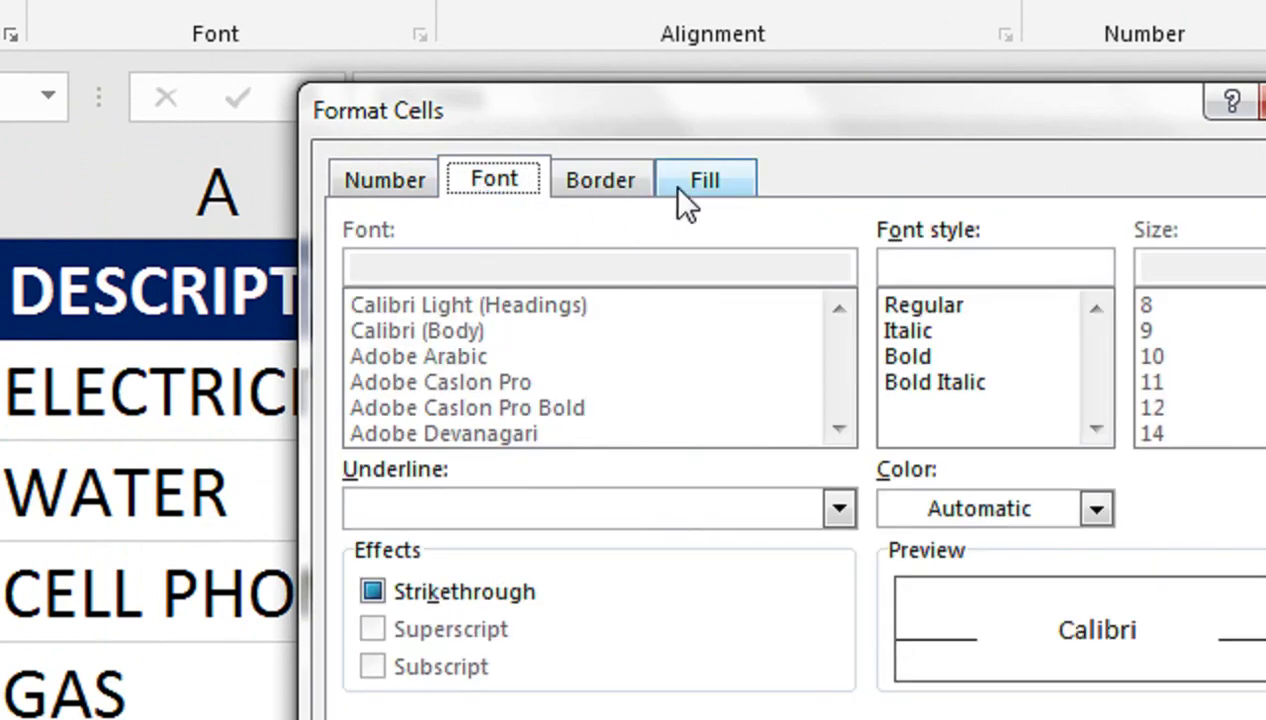
left_click(705, 196)
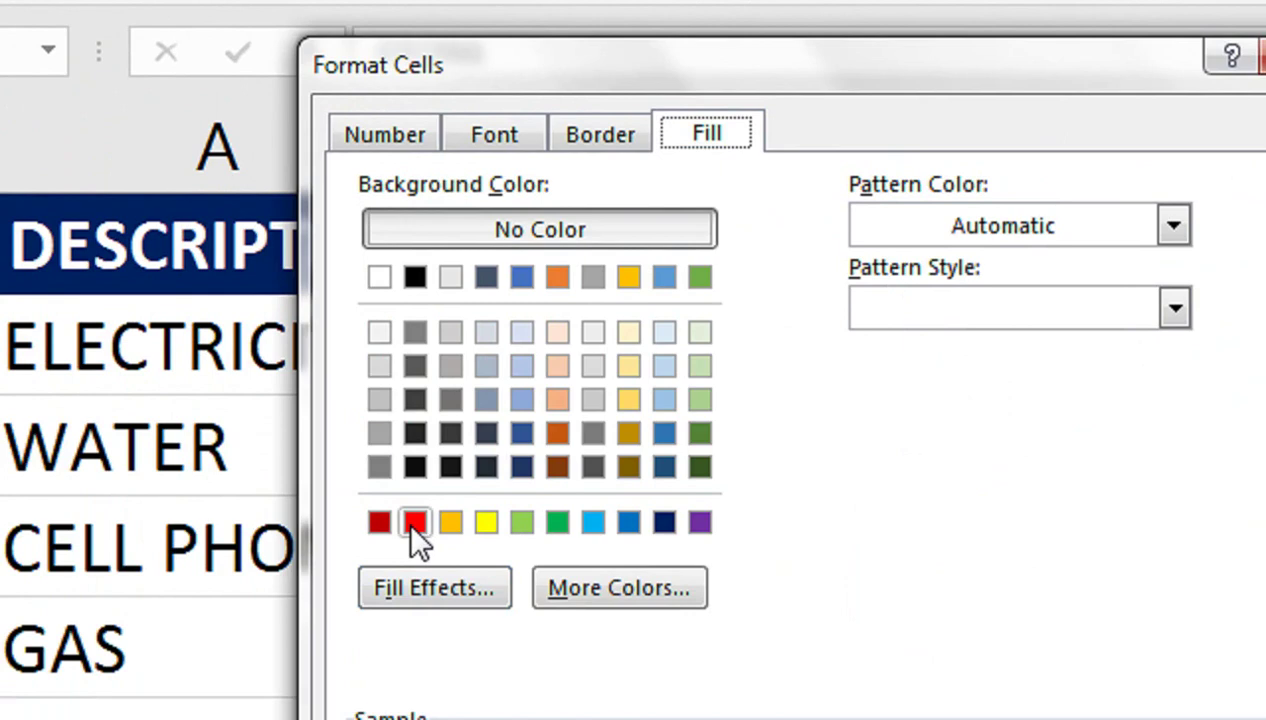
left_click(414, 521)
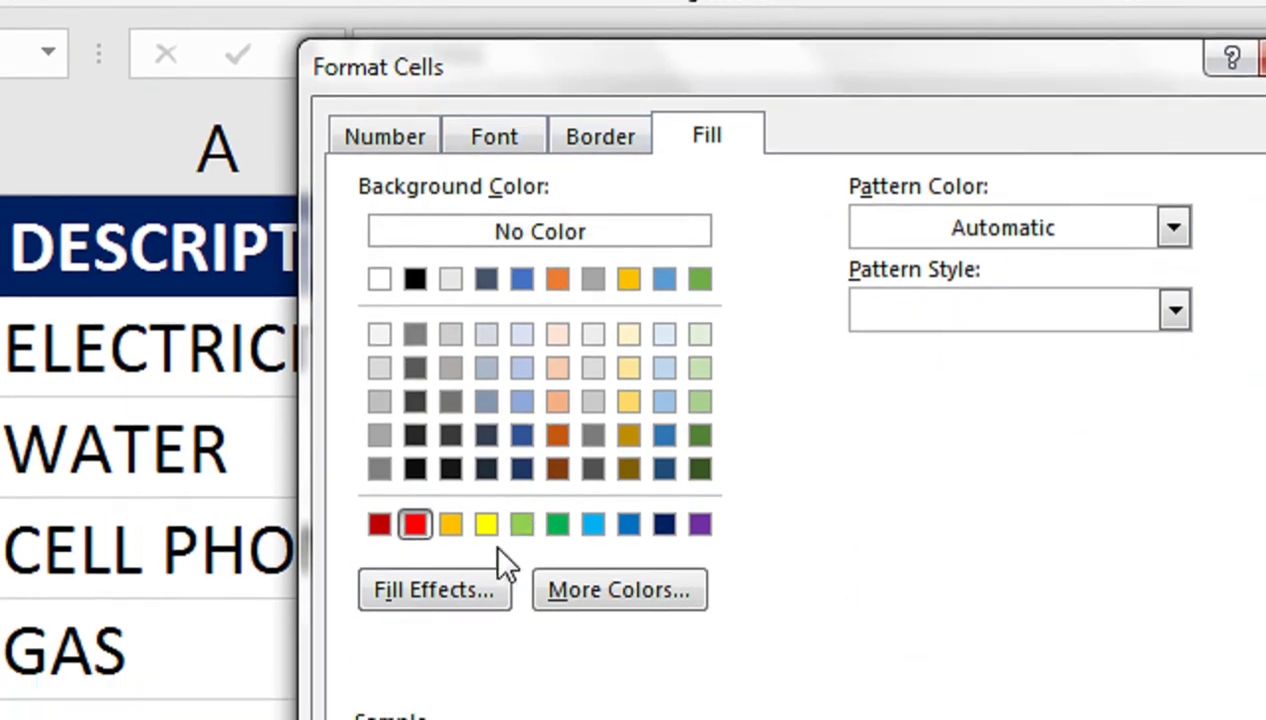
left_click(488, 567)
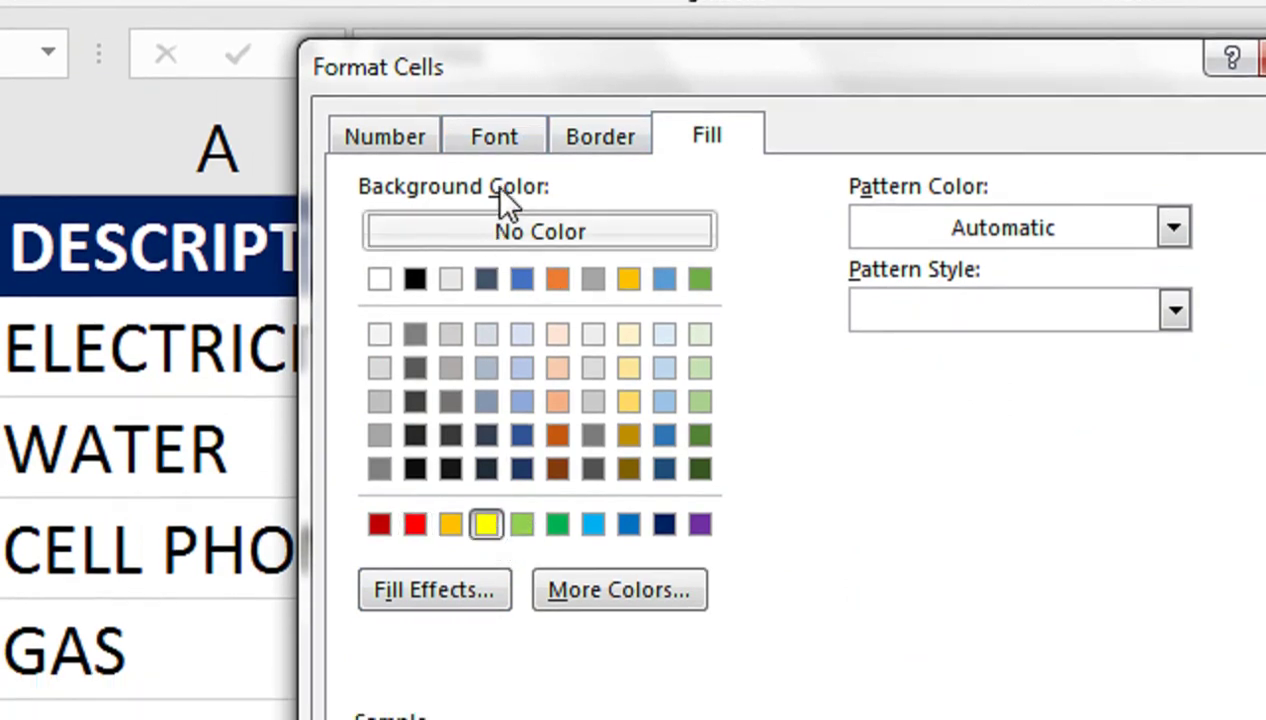
- Give the rule's format a bold, black font and apply the rule to the due dates
left_click(494, 136)
left_click(900, 313)
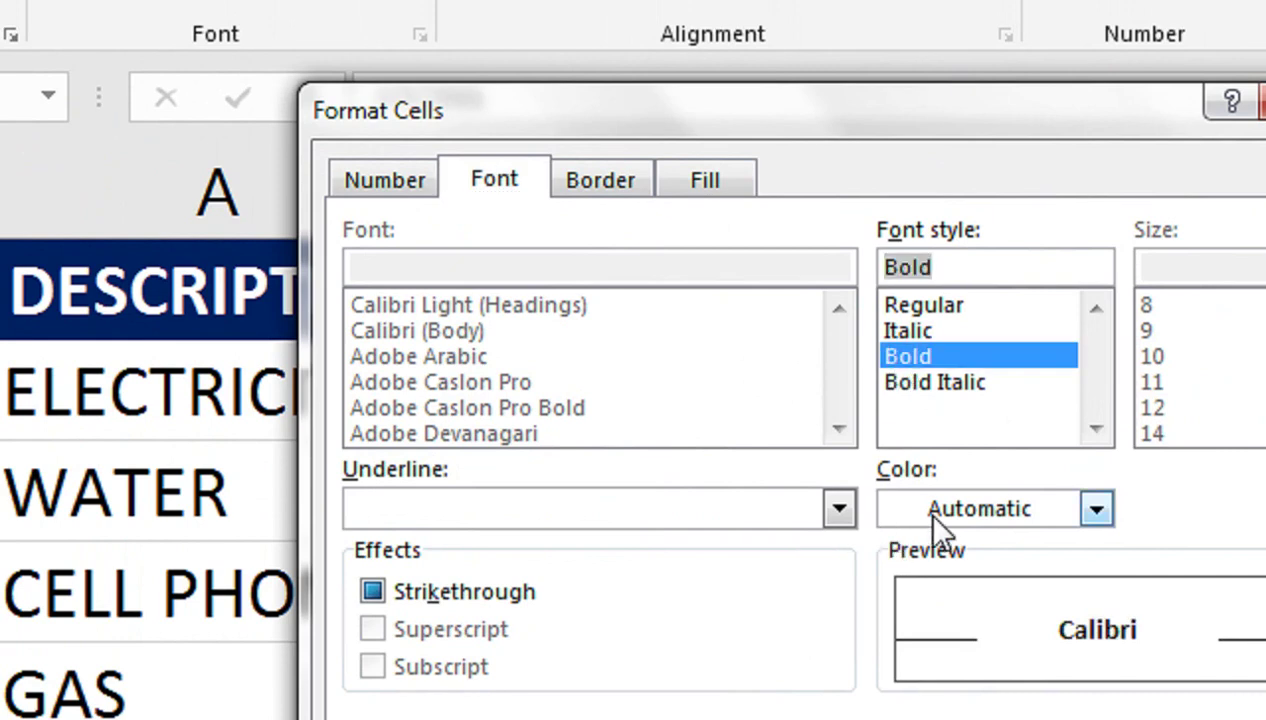
left_click(931, 515)
left_click(930, 636)
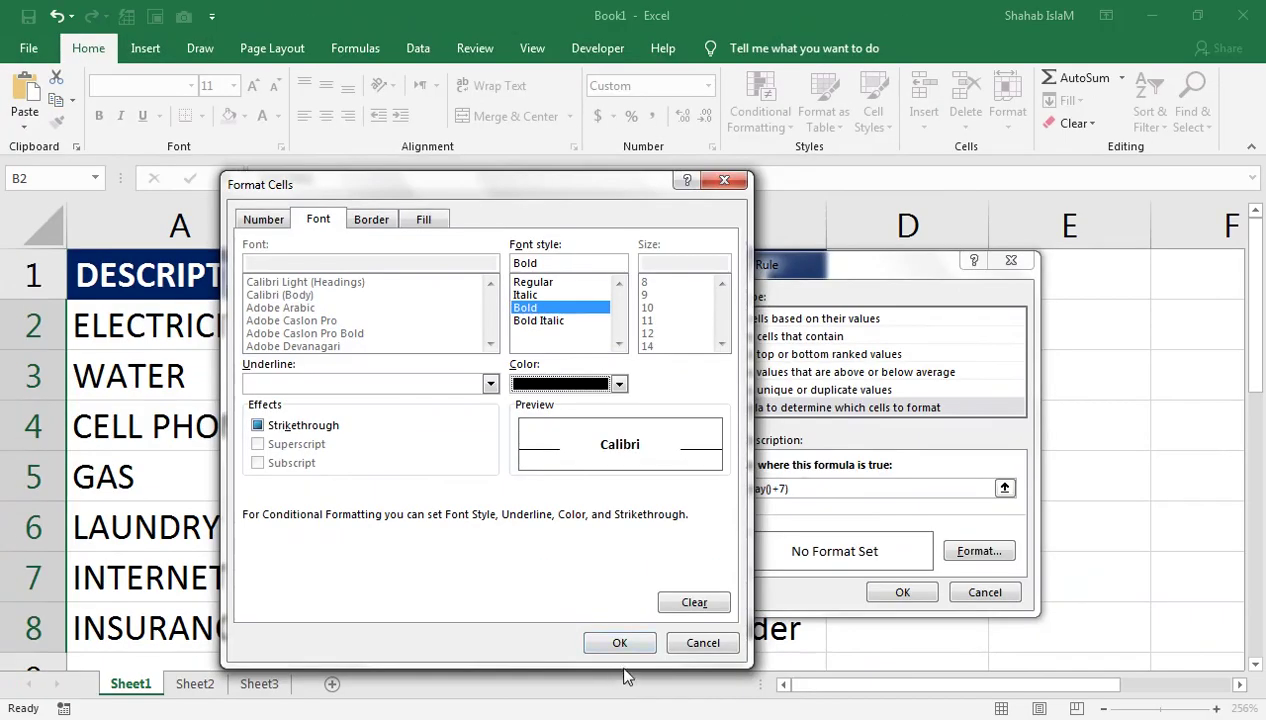
left_click(640, 643)
left_click(897, 596)
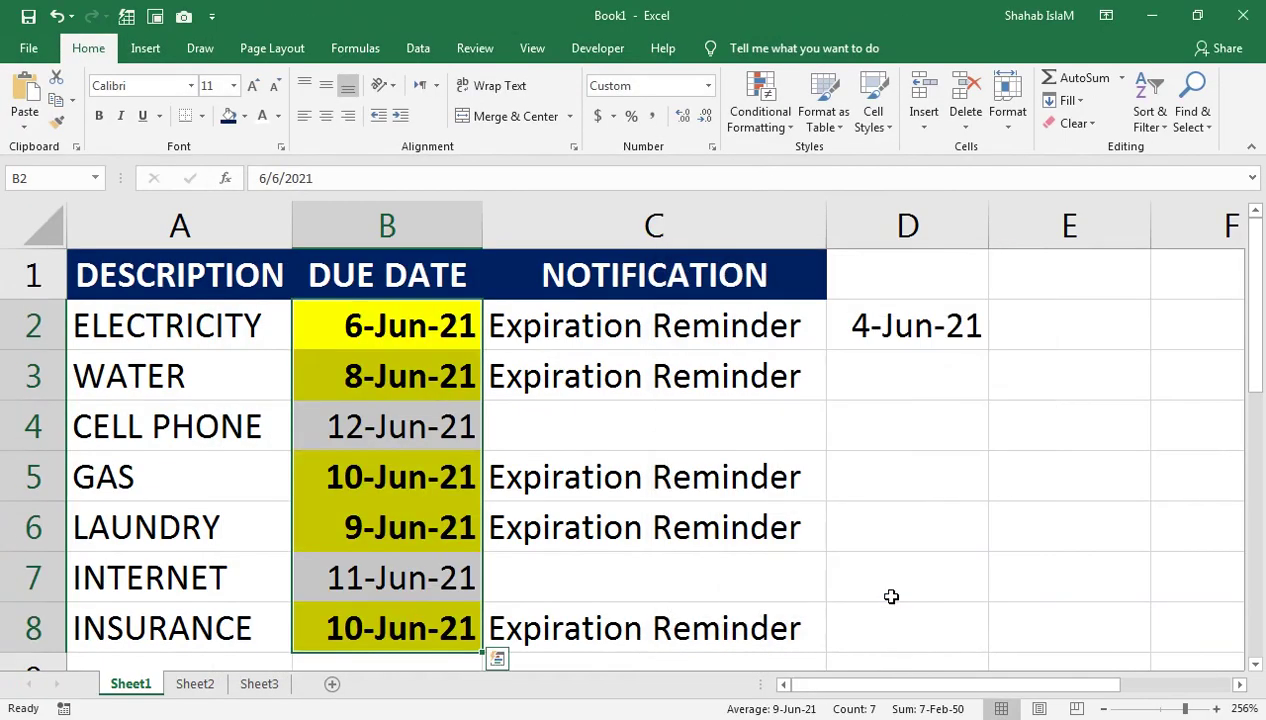
- Compare the due-date highlighting with the notification cells, including the Cell Phone and Internet rows
left_click(442, 219)
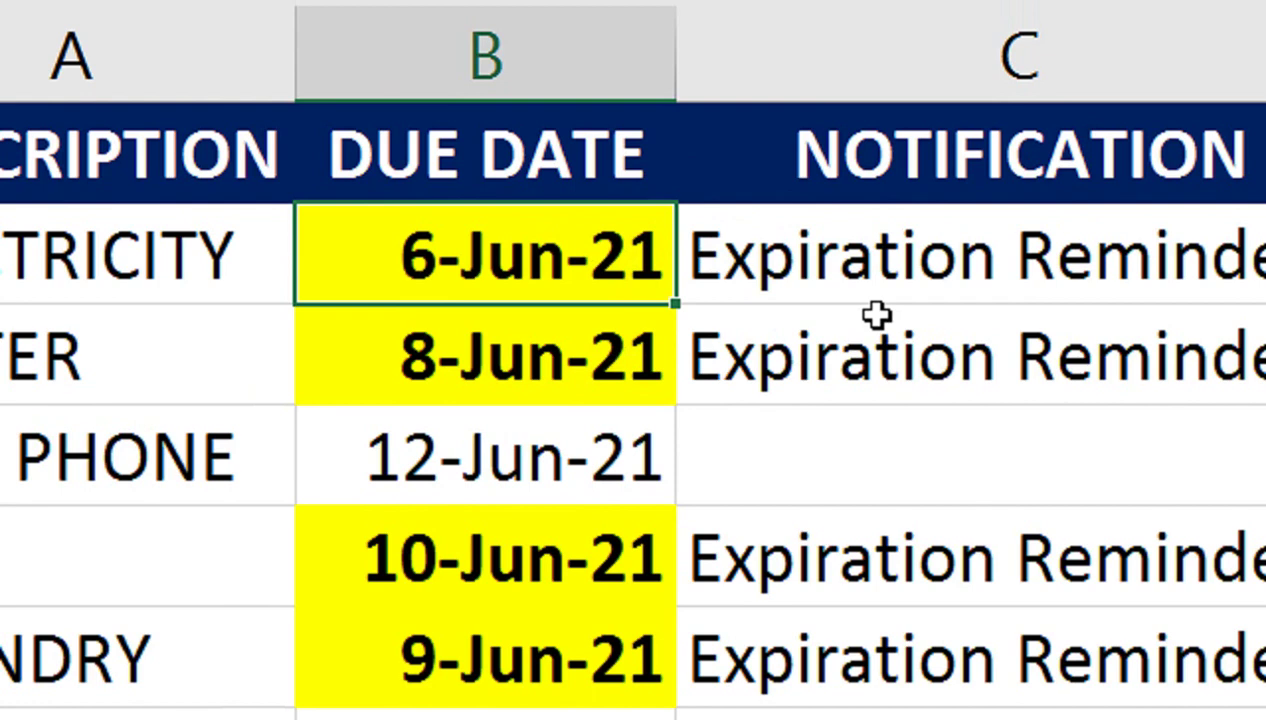
left_click(1019, 448)
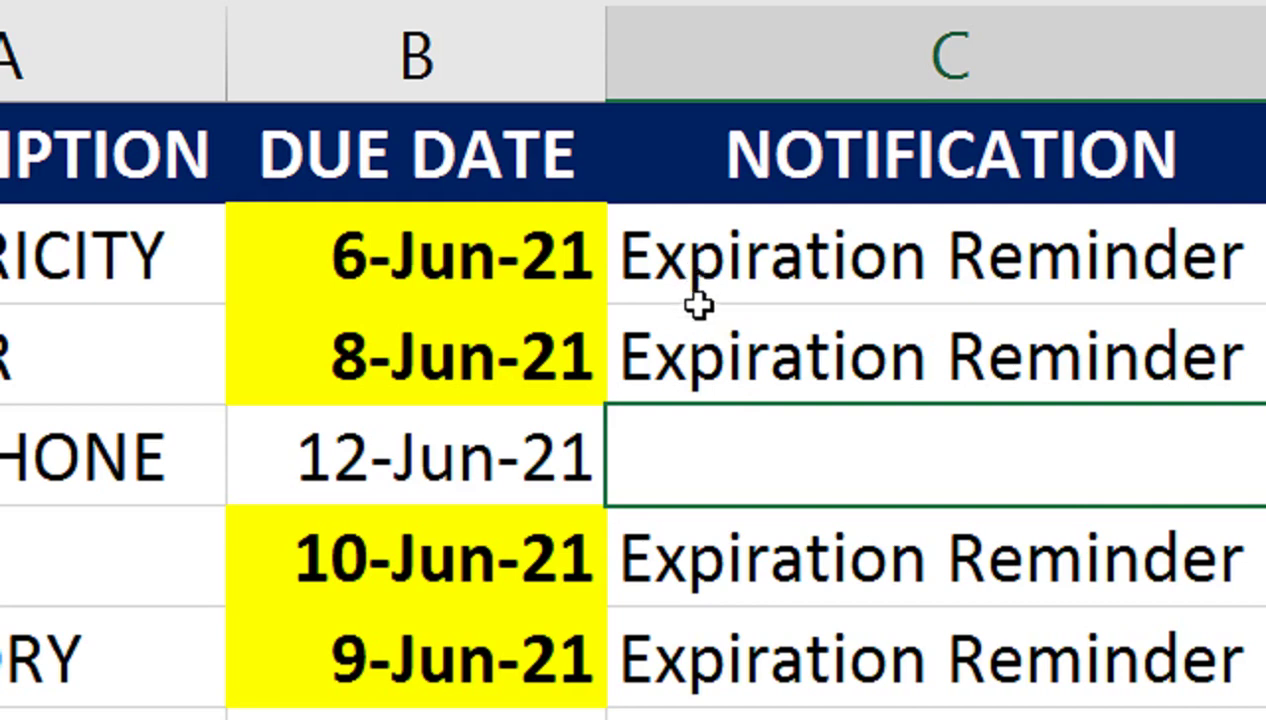
left_click_drag(720, 246, 732, 571)
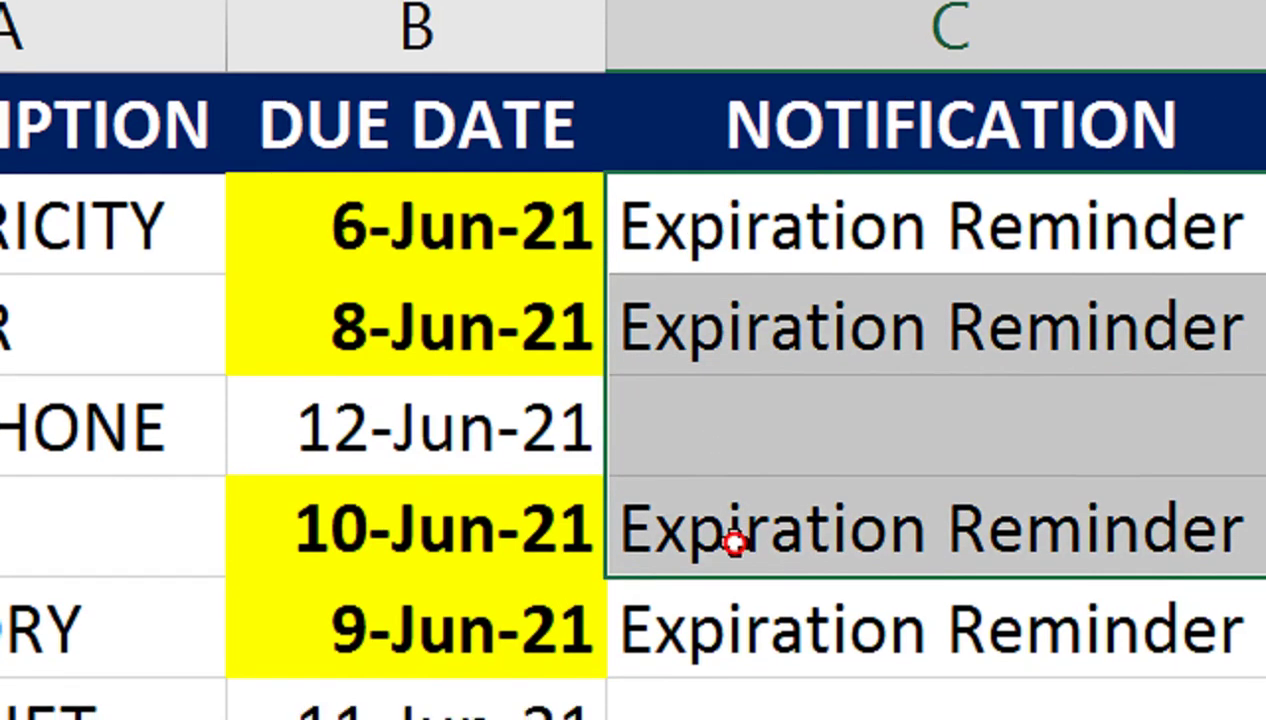
left_click(480, 440)
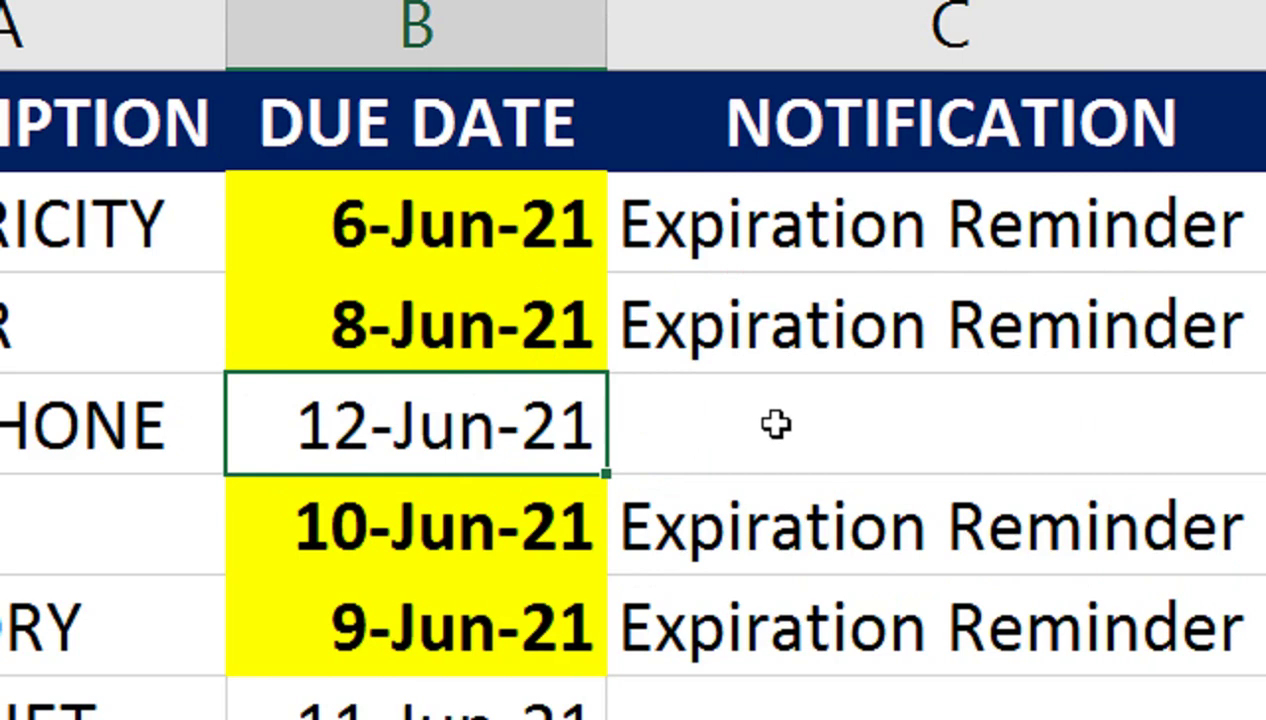
left_click(840, 421)
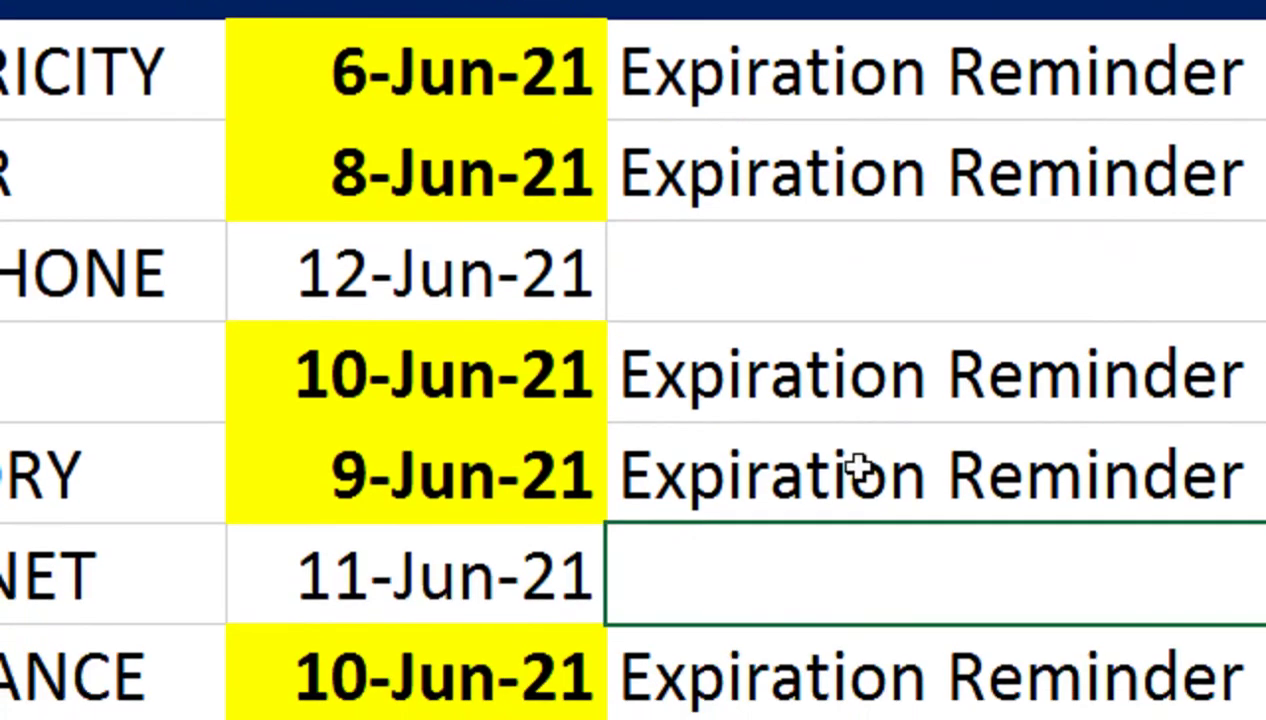
left_click(804, 383)
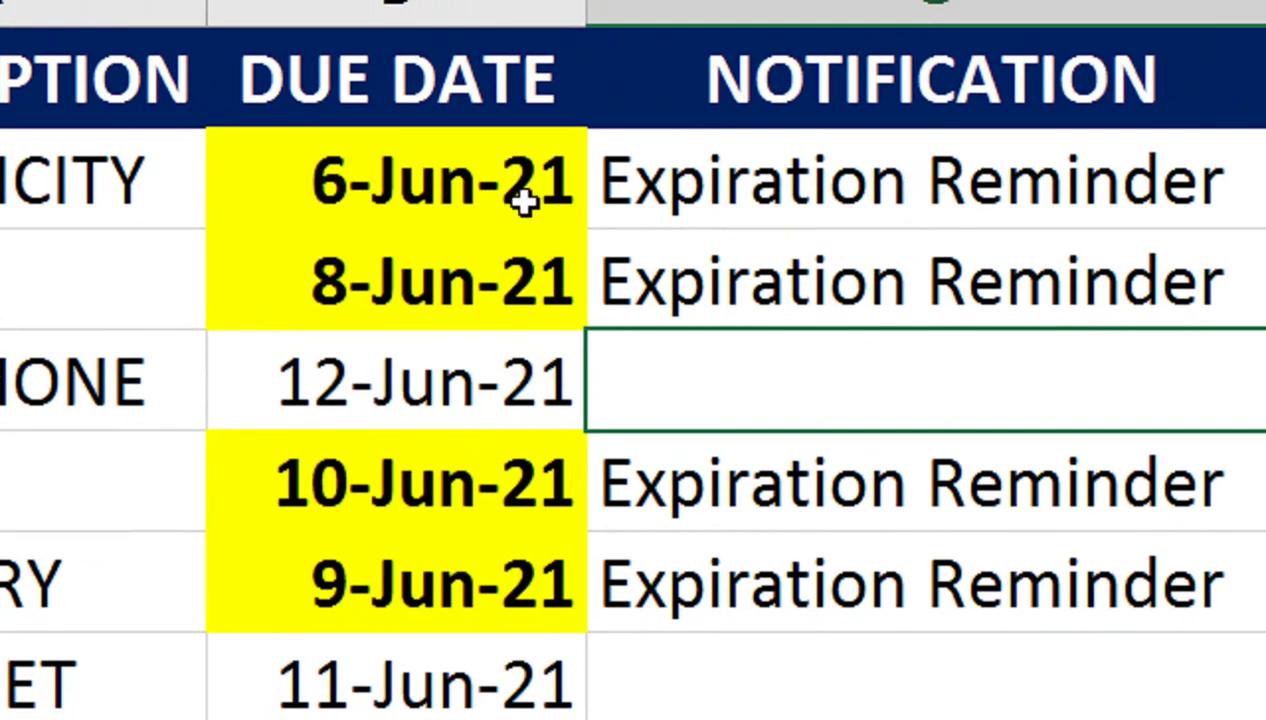
- Copy the formula from the due dates' existing conditional formatting rule and close the rule dialogs
left_click(522, 200)
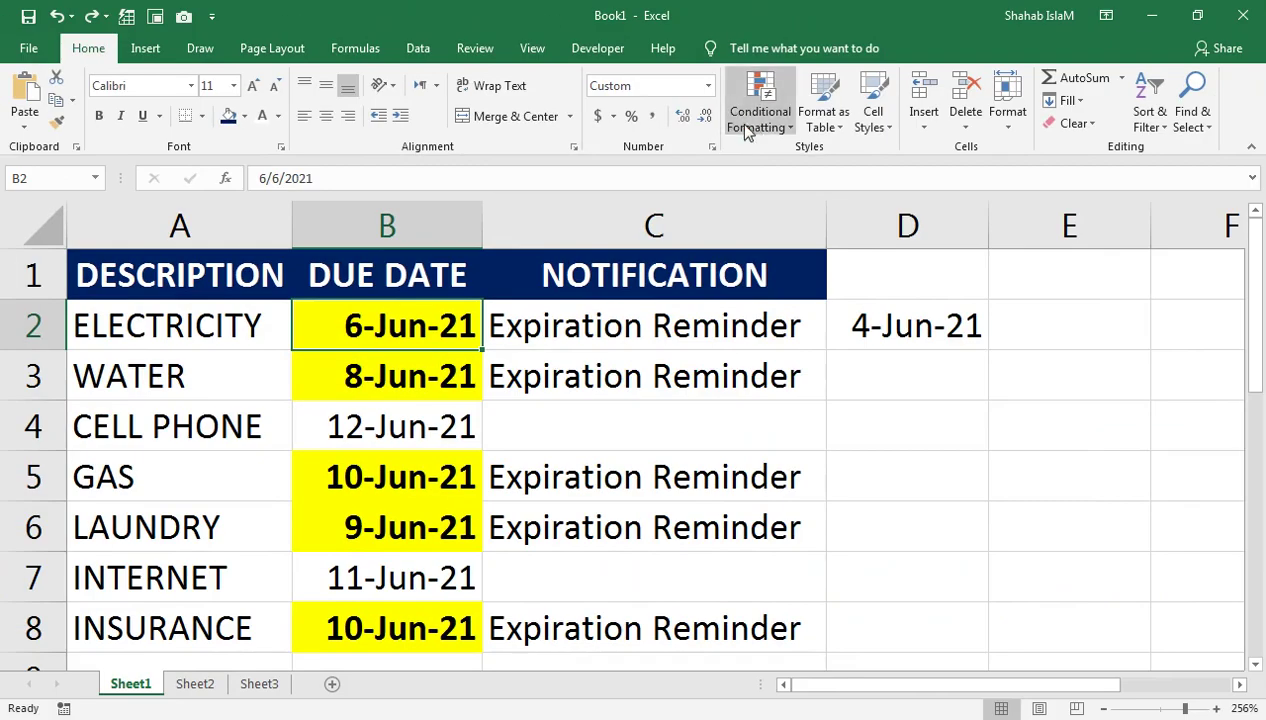
left_click(752, 128)
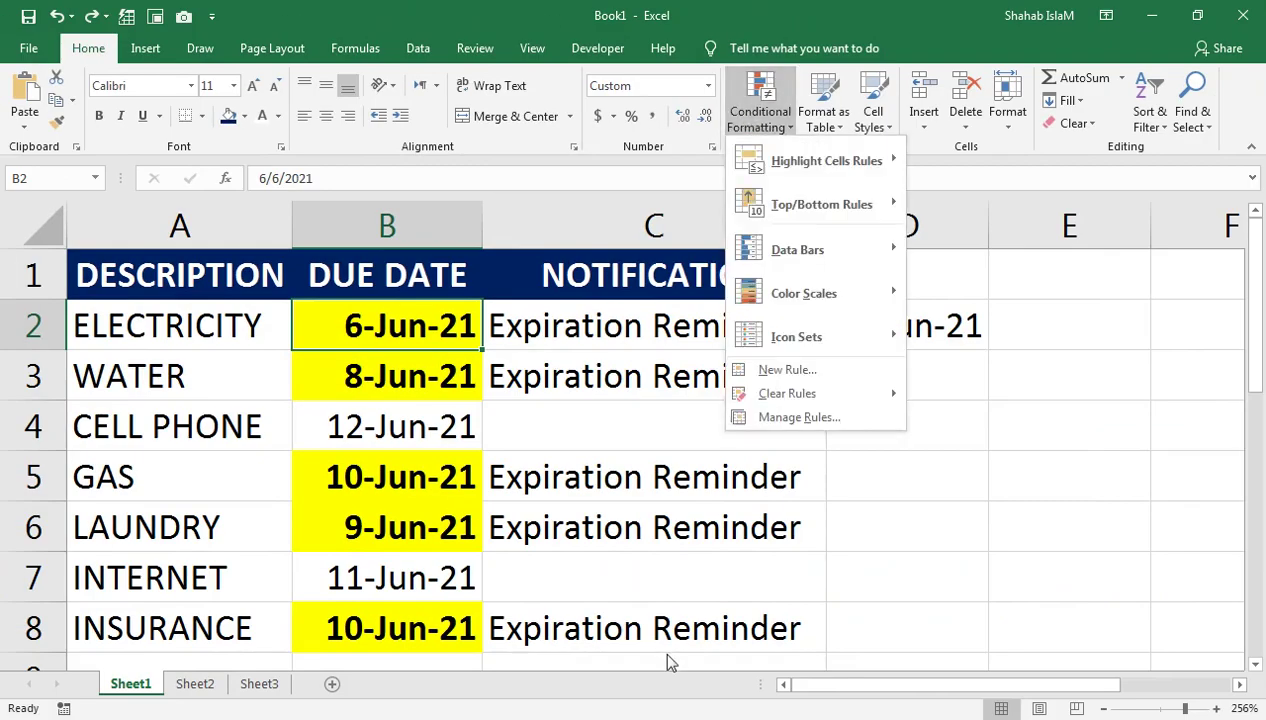
left_click(773, 425)
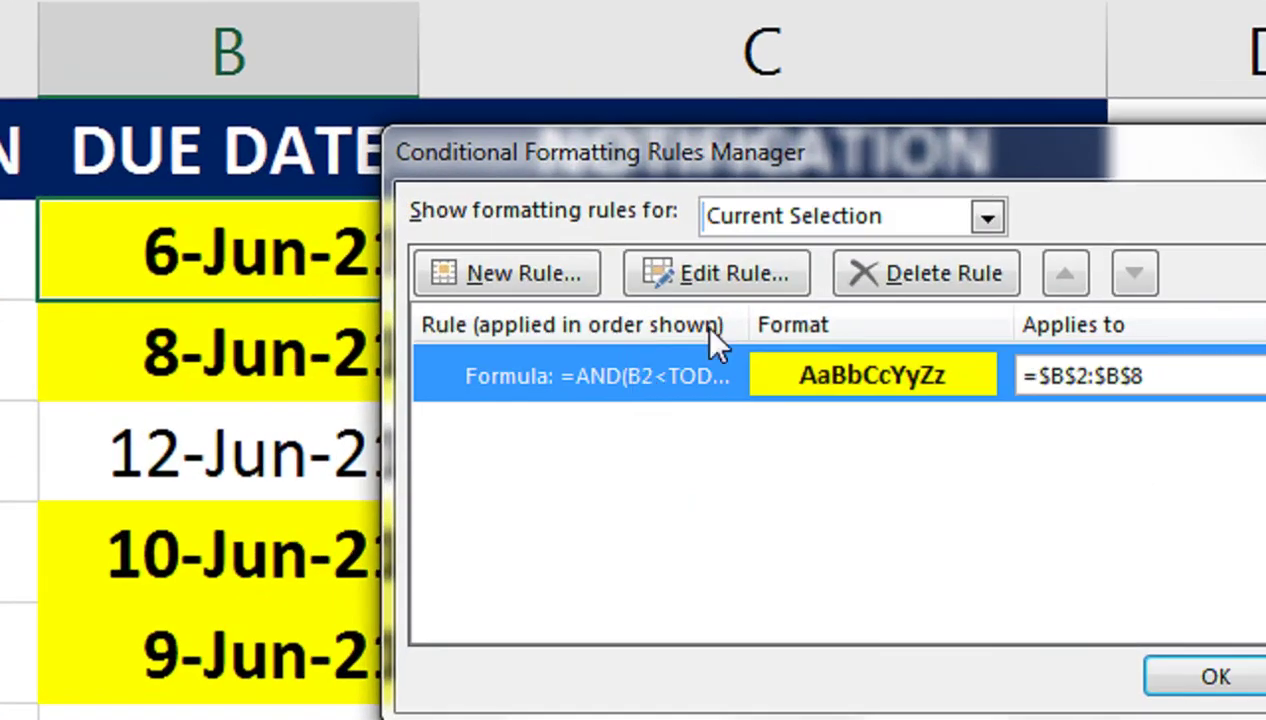
left_click(680, 285)
left_click_drag(872, 527, 644, 538)
key("ctrl+c")
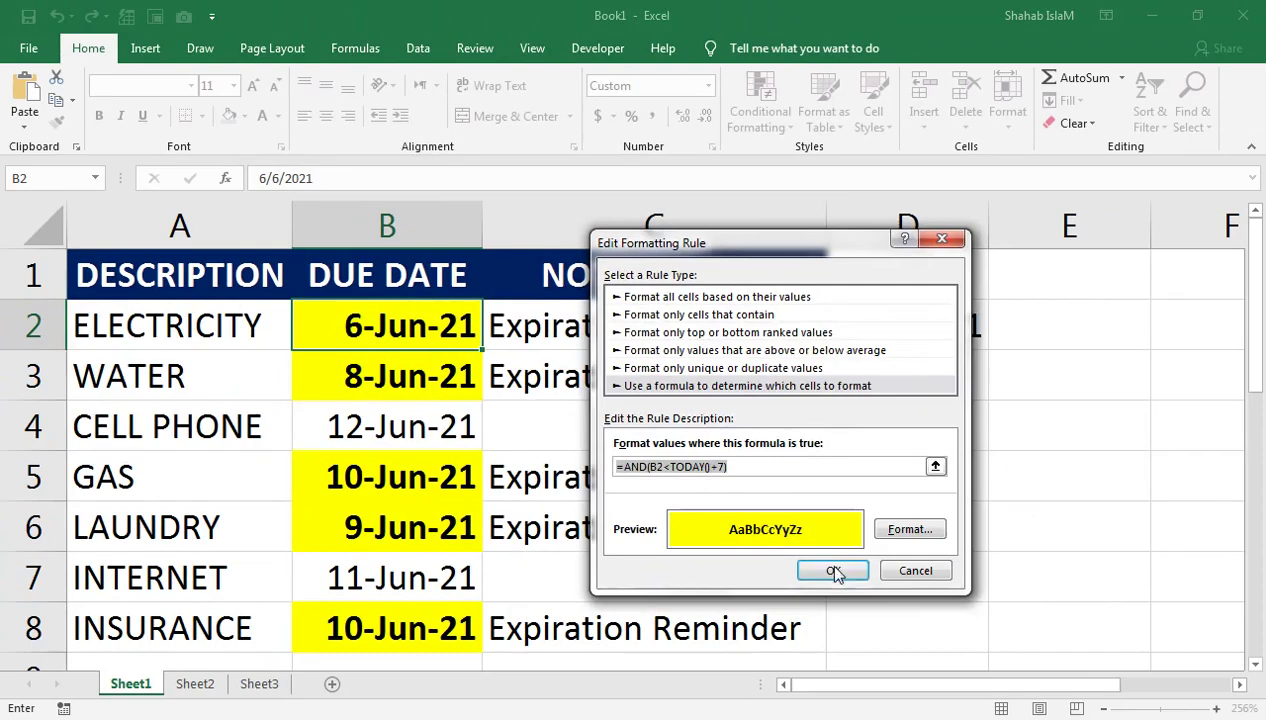
left_click(1086, 716)
left_click(1024, 538)
left_click(880, 538)
- Start a new conditional formatting rule for notification cells C2:C8 using the formula =AND(B2<TODAY()+7)
left_click_drag(670, 319, 618, 630)
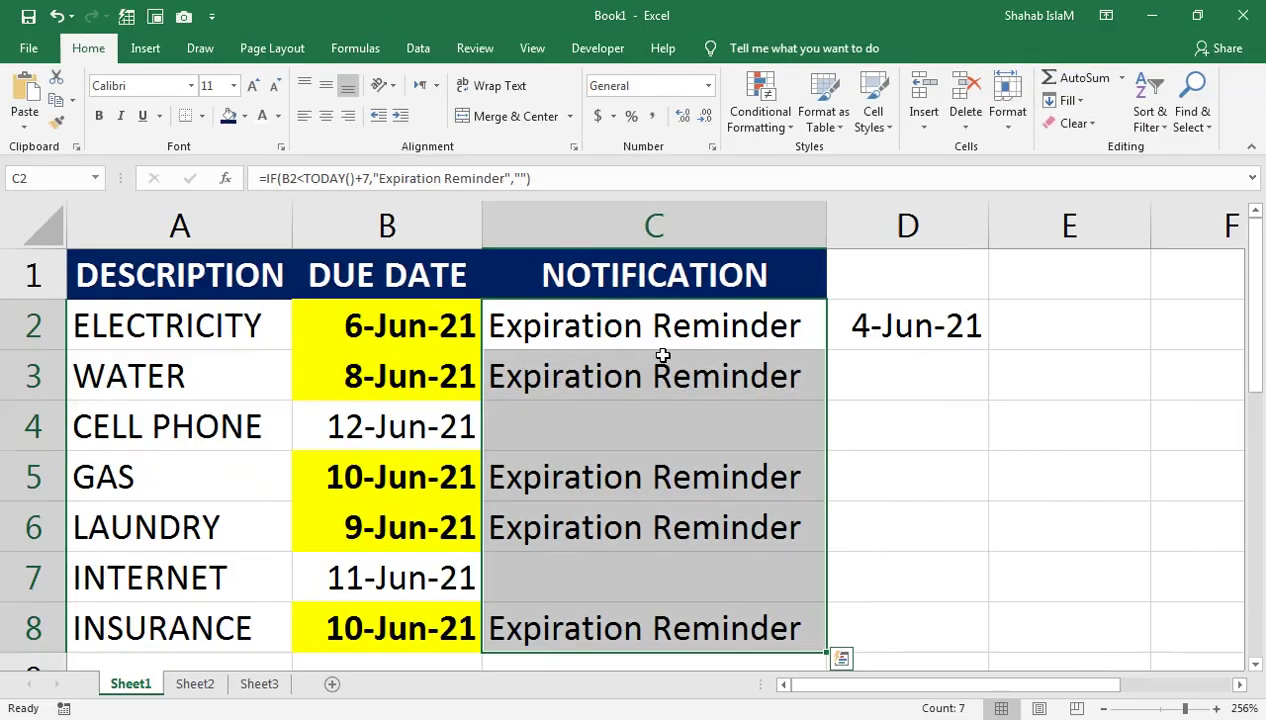
left_click(785, 128)
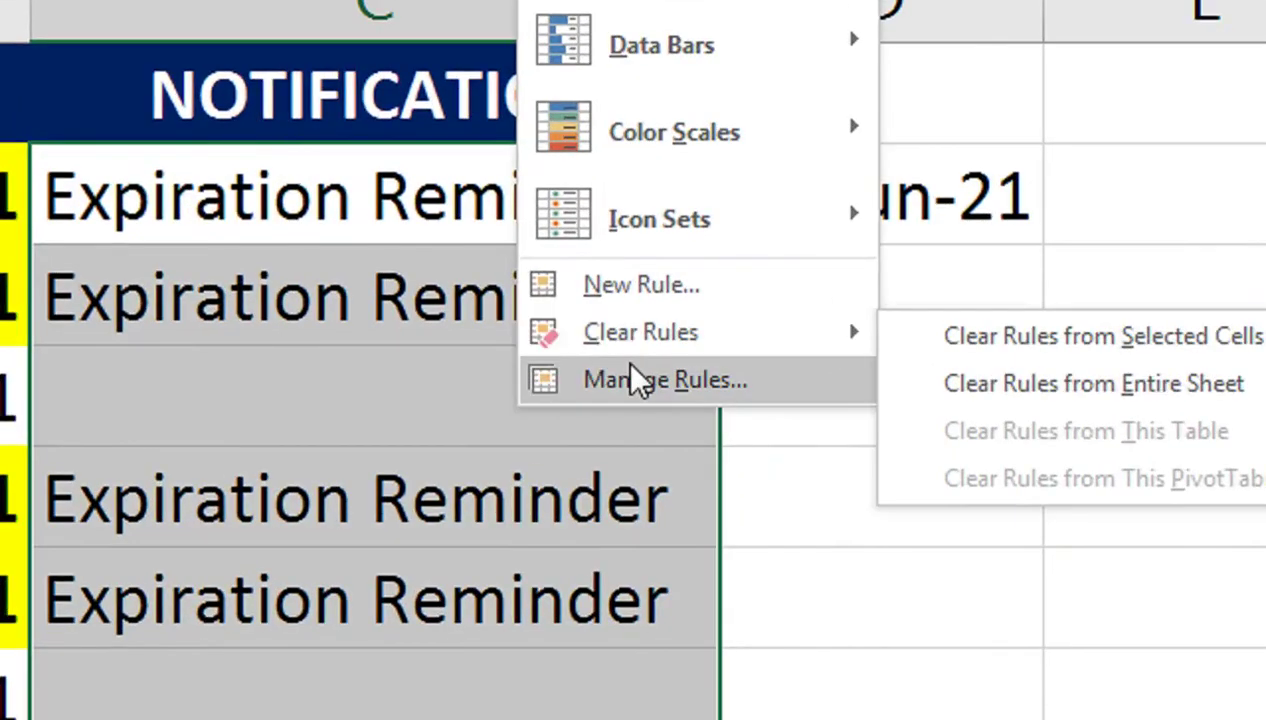
left_click(632, 380)
left_click_drag(339, 160, 517, 444)
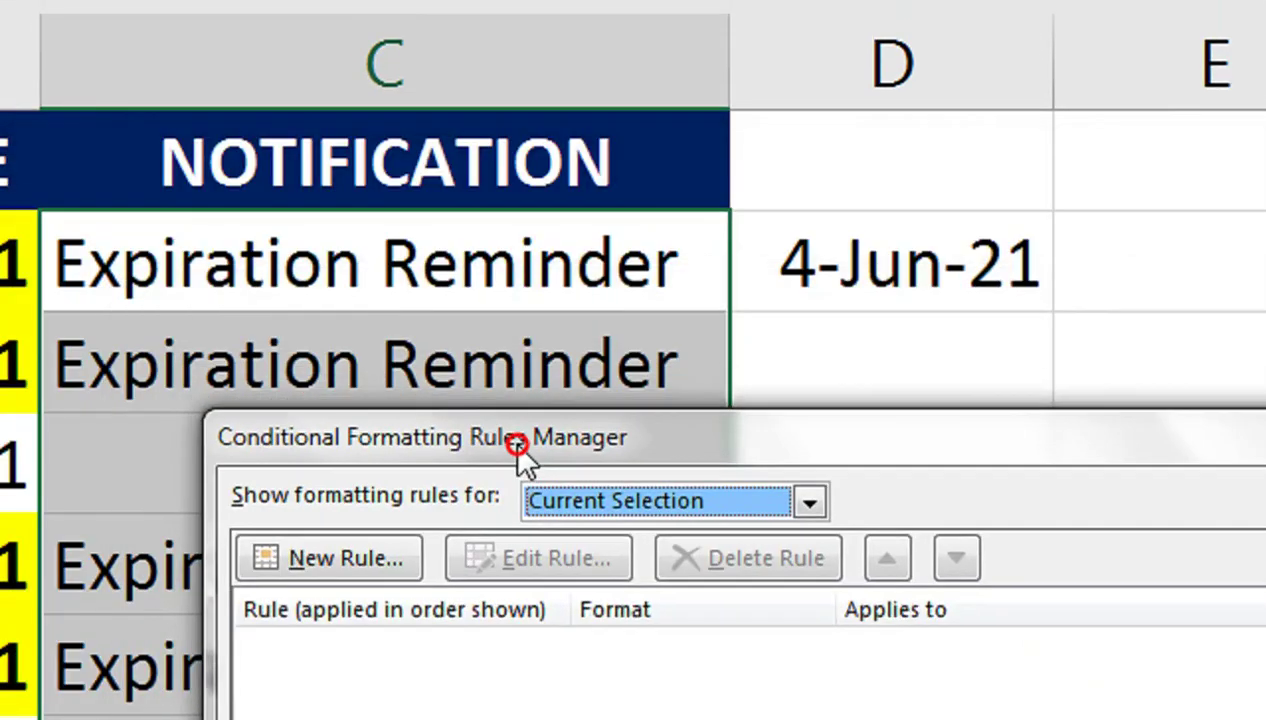
left_click(410, 567)
left_click(494, 442)
left_click(467, 597)
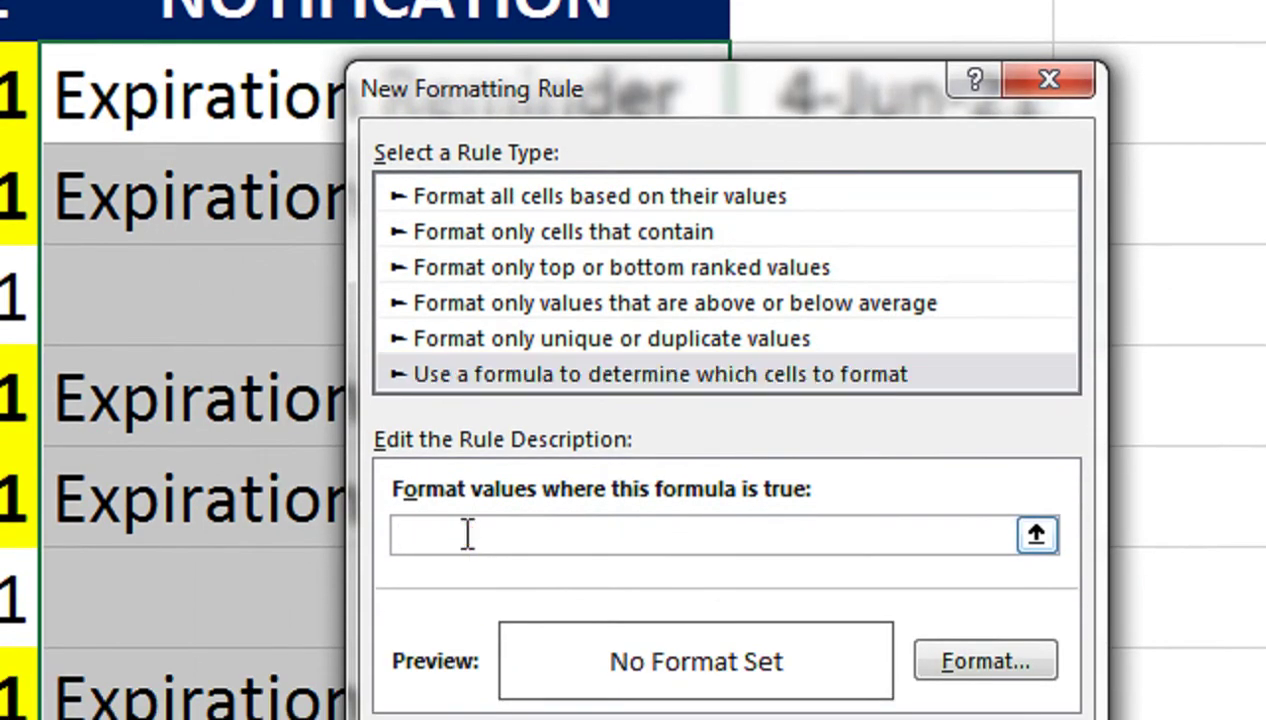
key("ctrl+v")
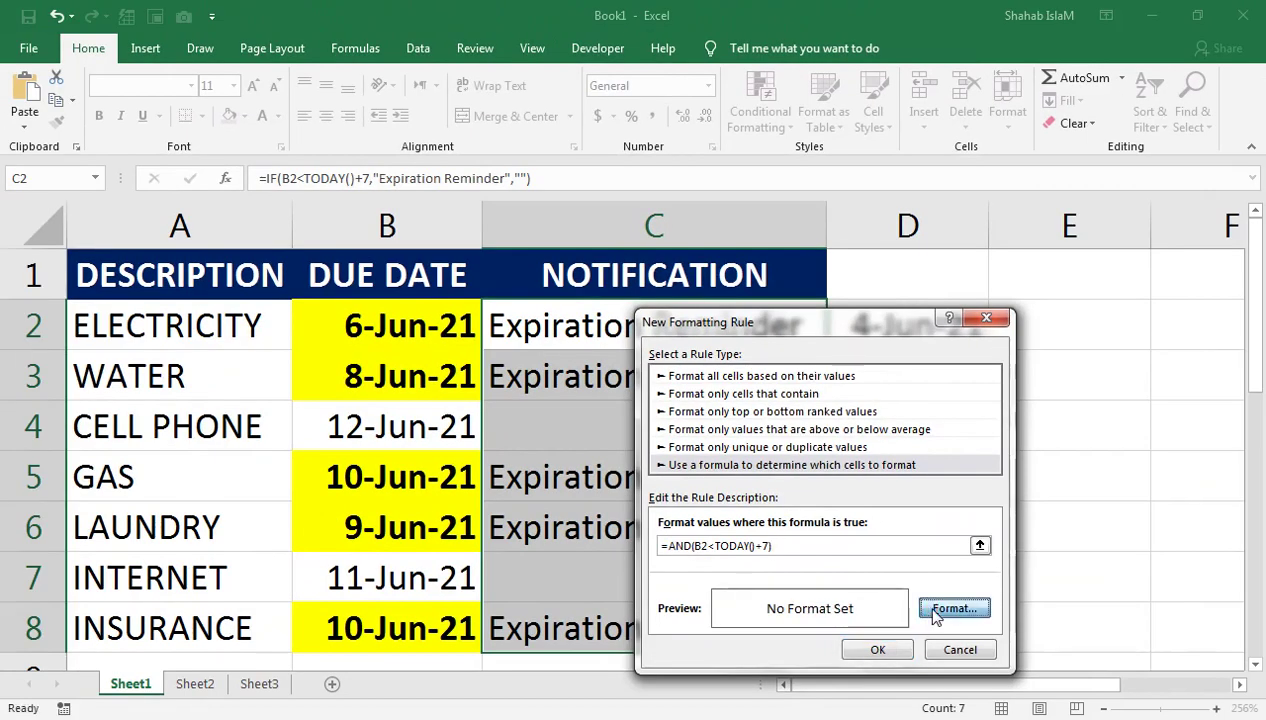
- Give the new rule a red fill with a bold white font and apply it to the notification cells
left_click(1177, 690)
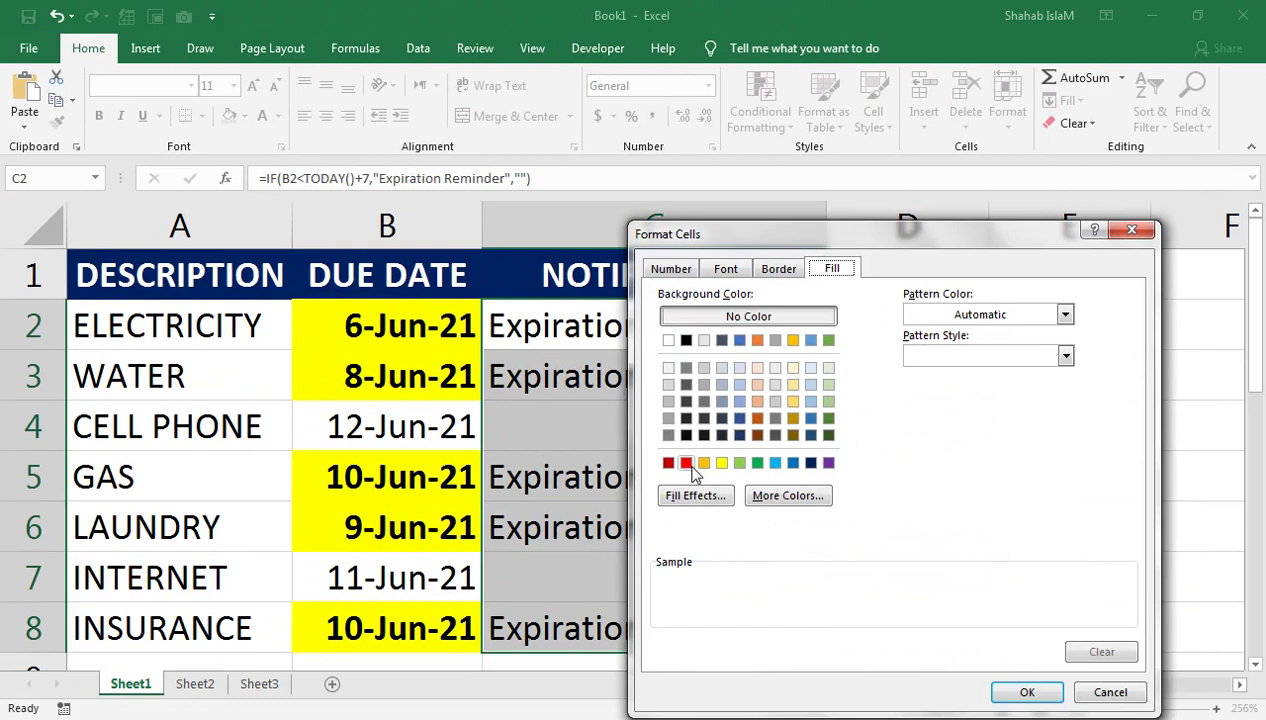
left_click(686, 463)
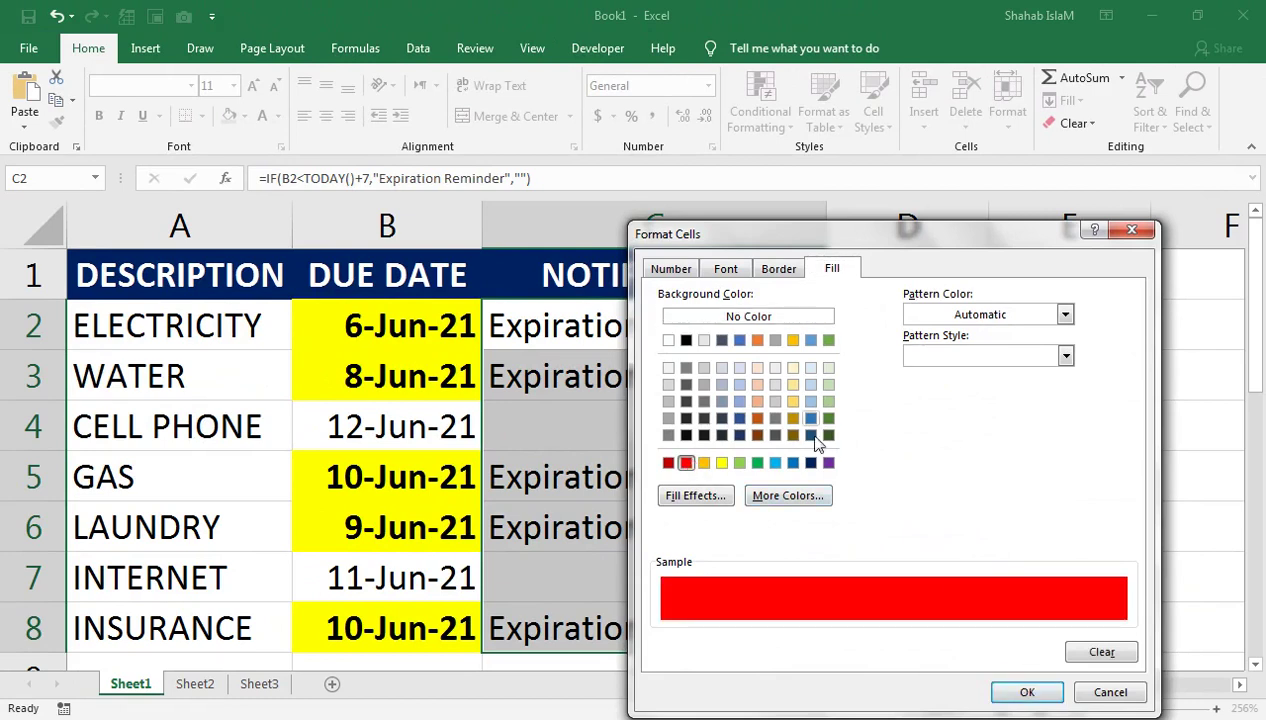
left_click(678, 268)
left_click(743, 268)
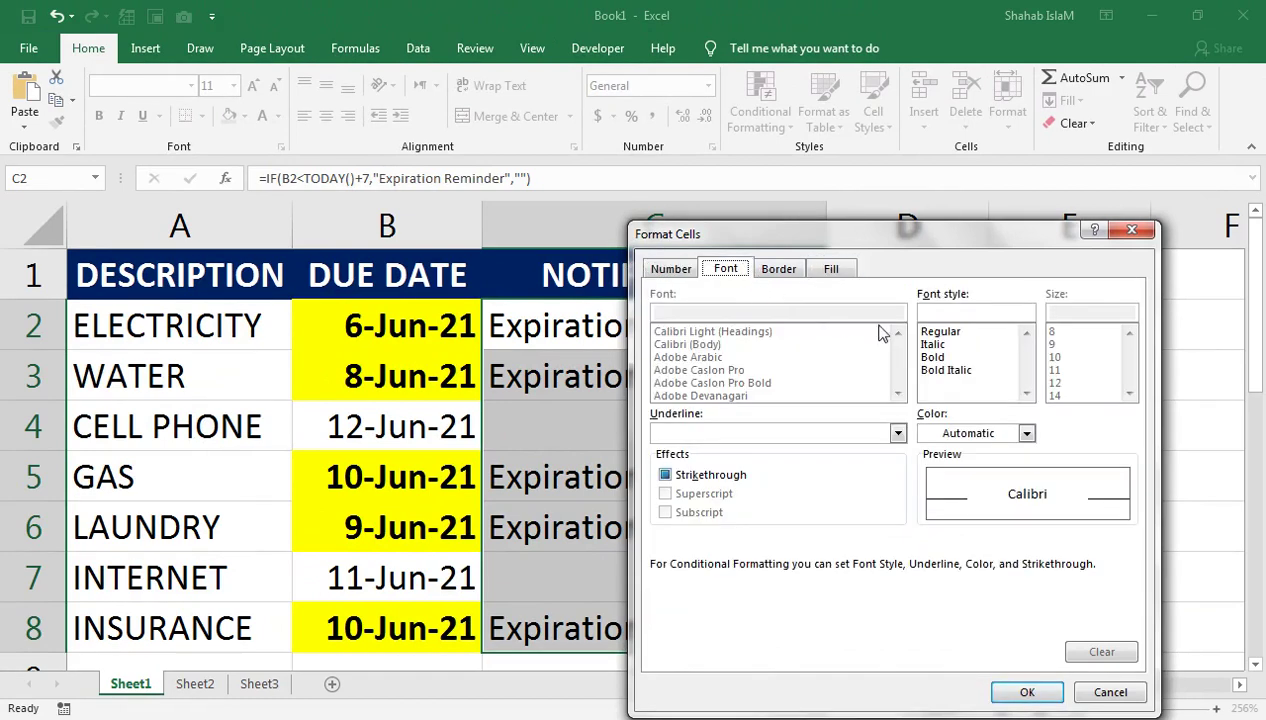
left_click(935, 357)
left_click(940, 434)
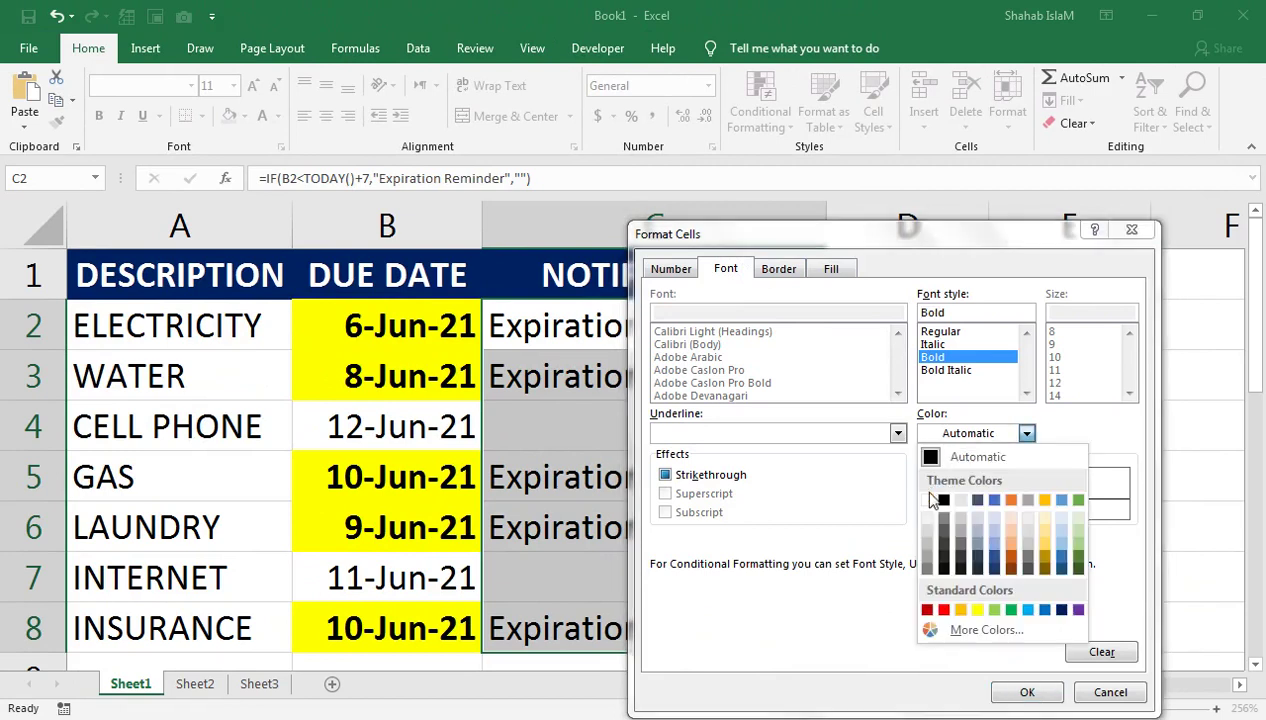
left_click(1043, 502)
left_click(1024, 692)
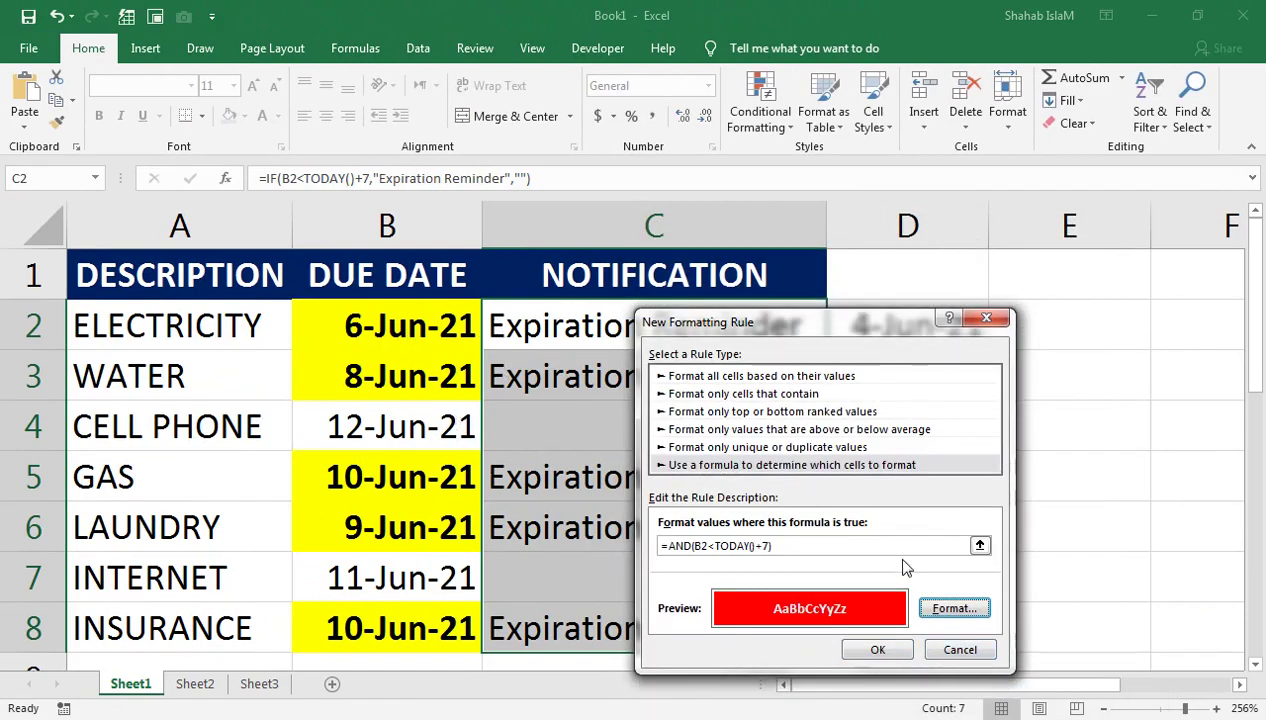
left_click(877, 650)
left_click(1158, 701)
left_click(1074, 701)
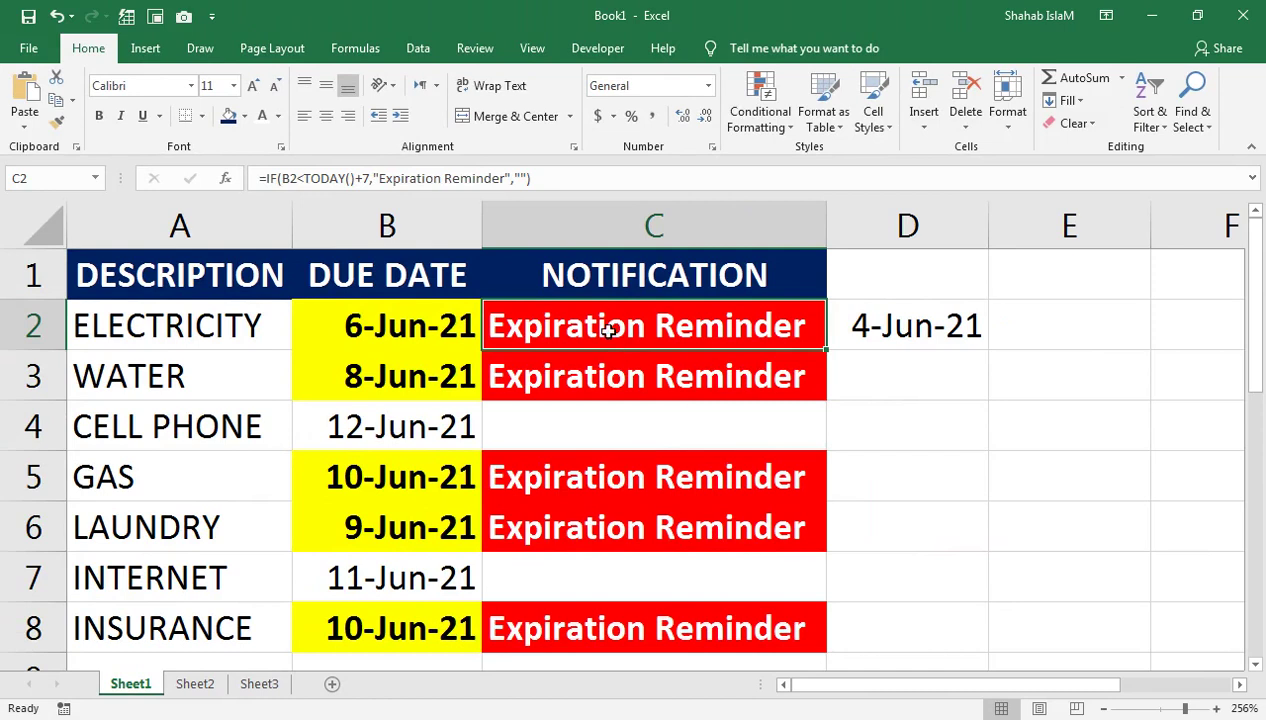
- Change the comparison in the notification cells' formatting rule to =AND(B2>=TODAY()+7) and apply it to C2:C8
left_click_drag(607, 332, 585, 627)
left_click(760, 105)
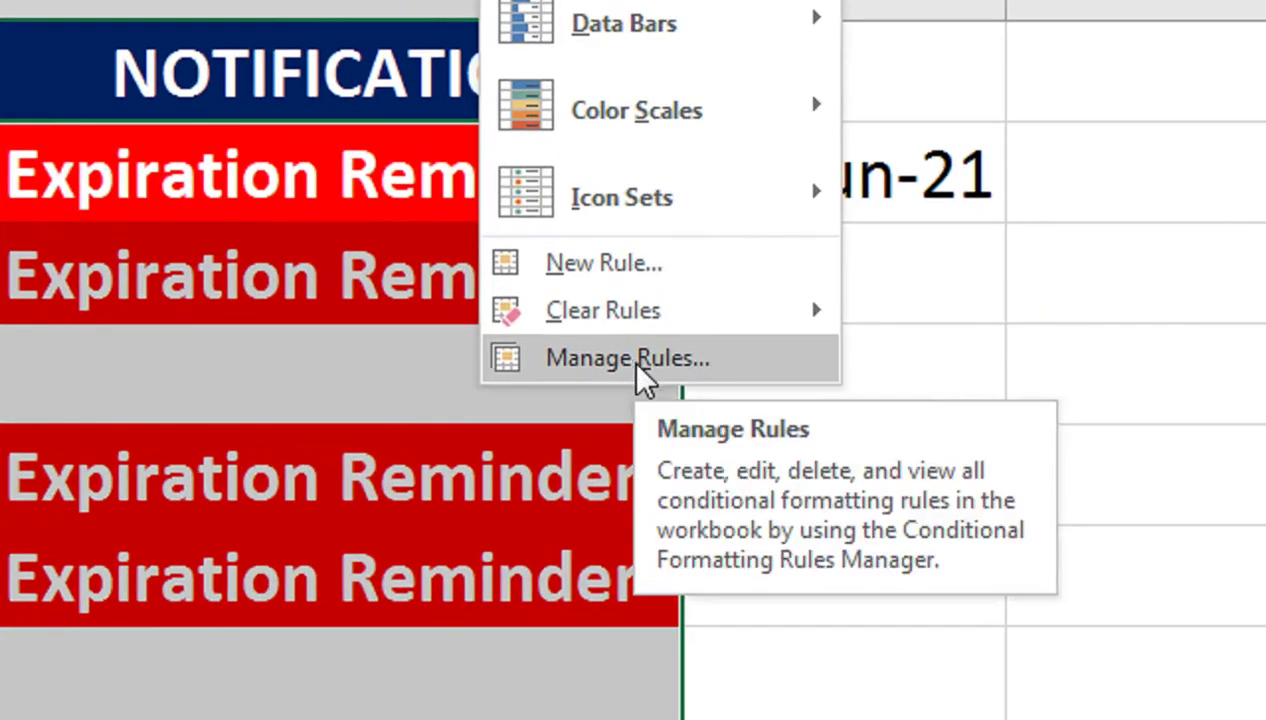
left_click(795, 417)
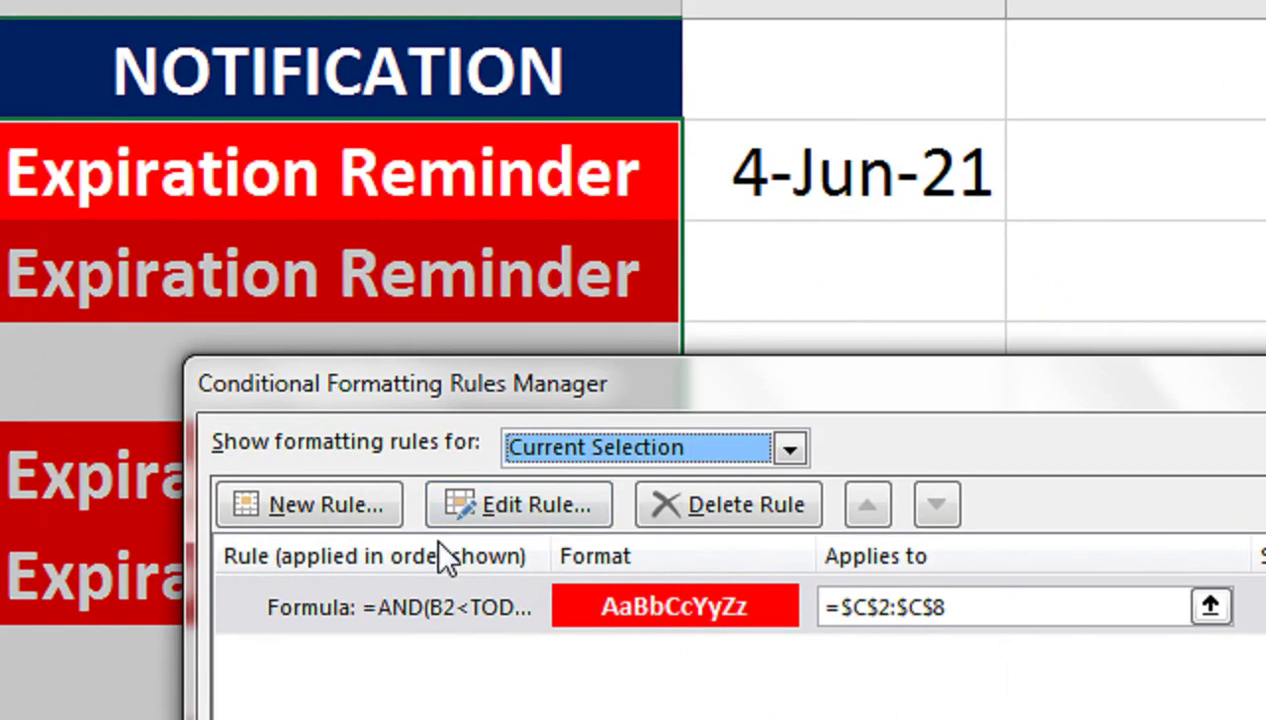
left_click(460, 606)
left_click(535, 508)
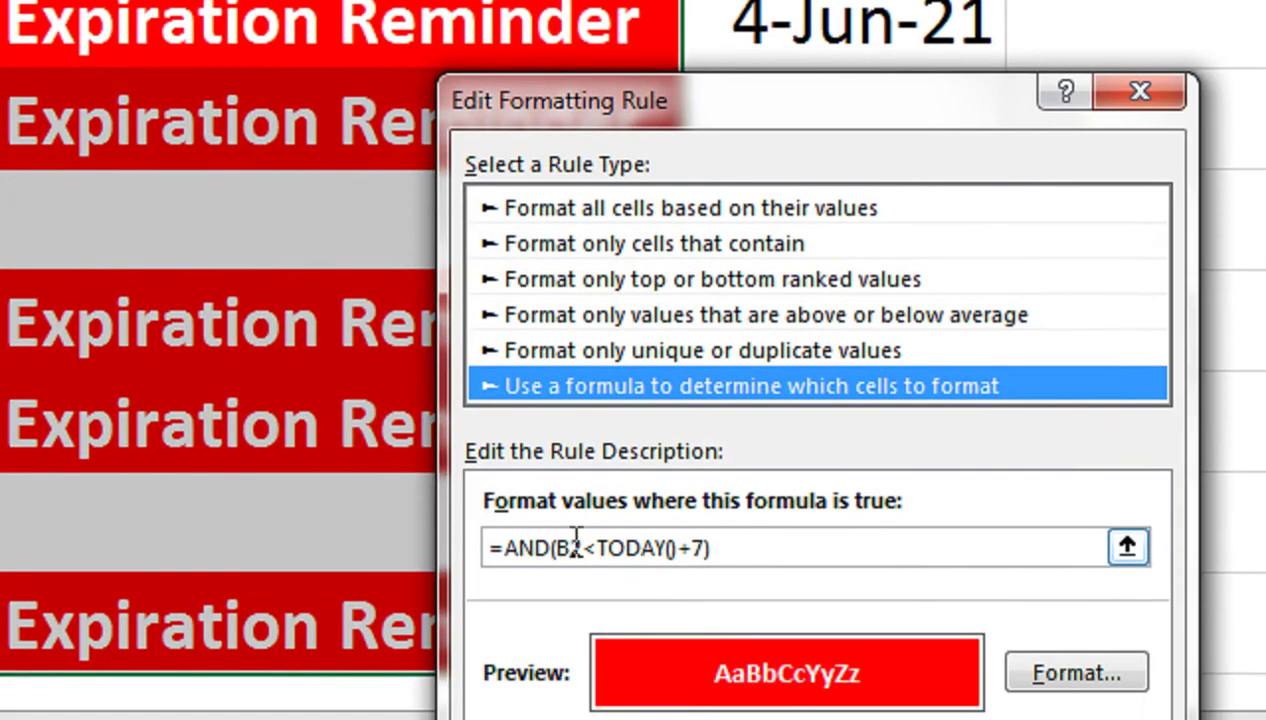
left_click(587, 629)
key("BackSpace")
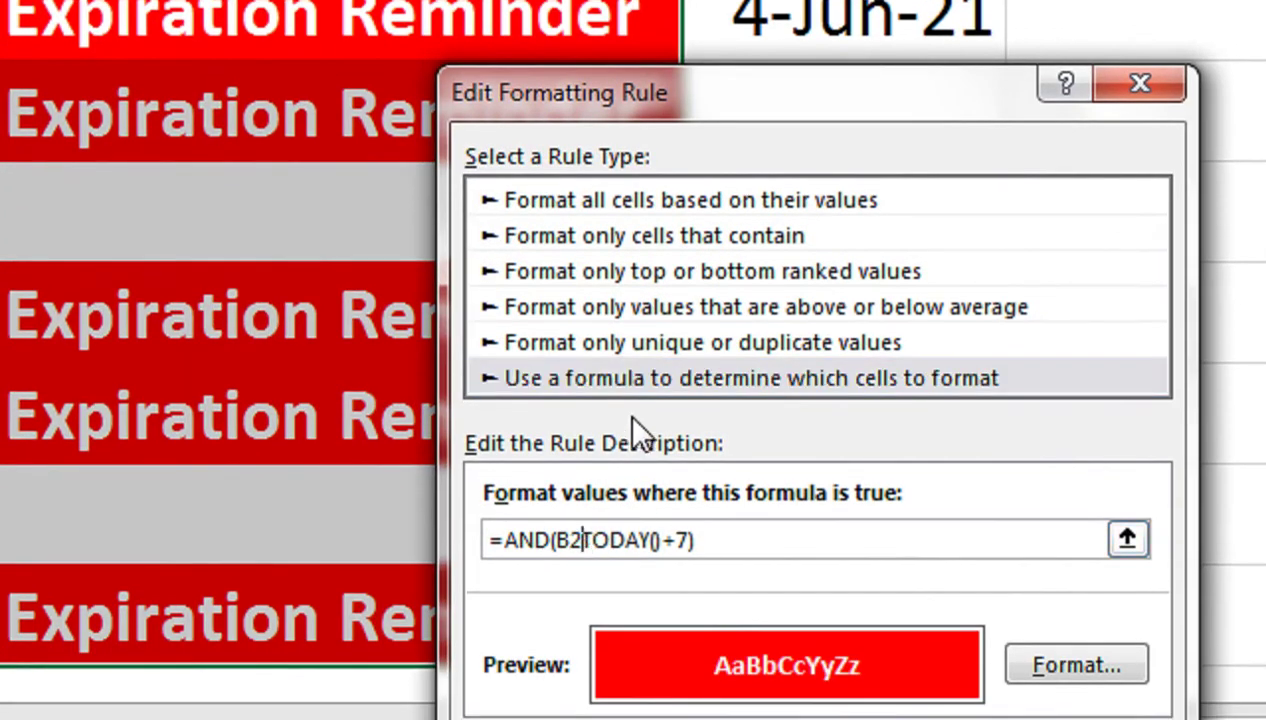
type(">=")
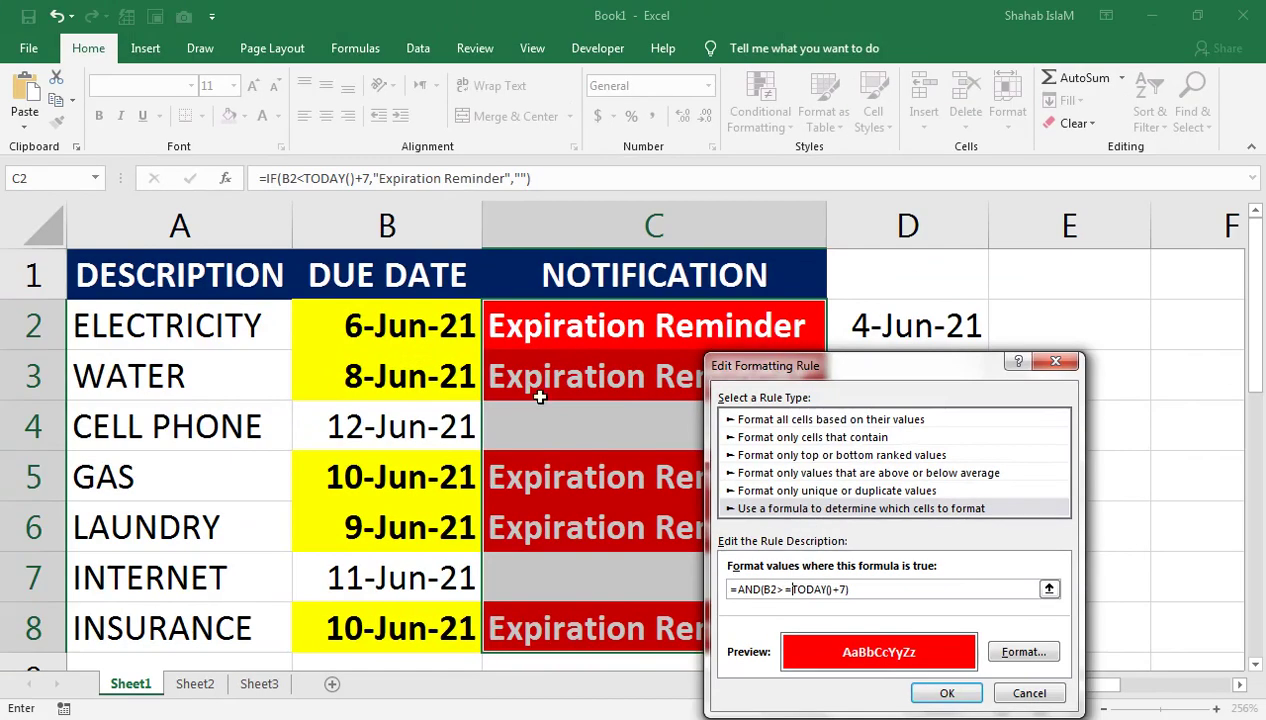
left_click(950, 694)
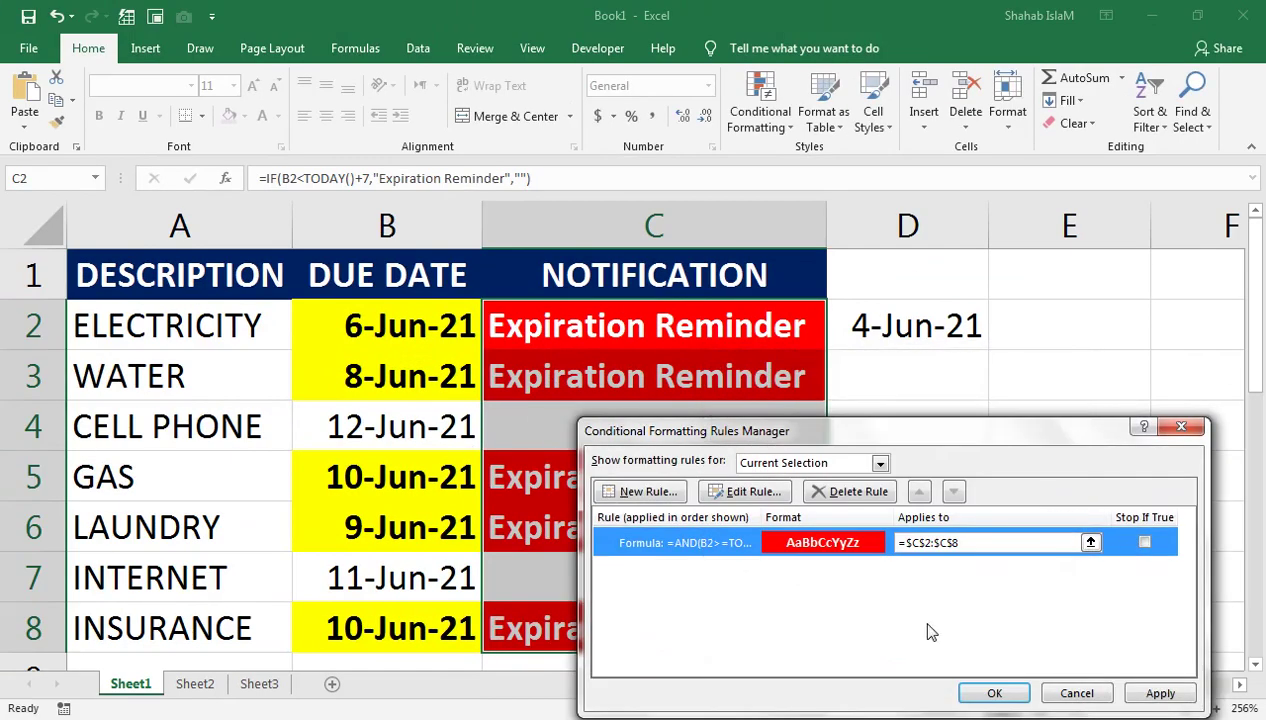
left_click(1176, 700)
left_click(1000, 695)
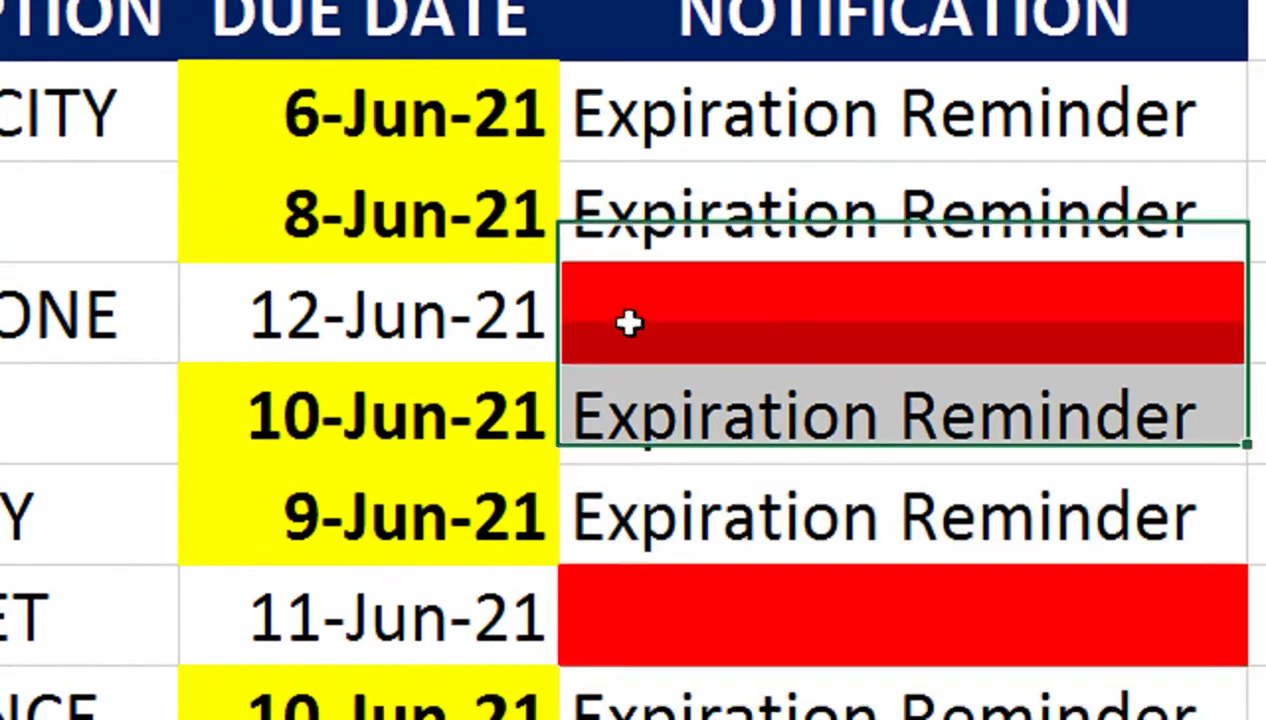
left_click(628, 322)
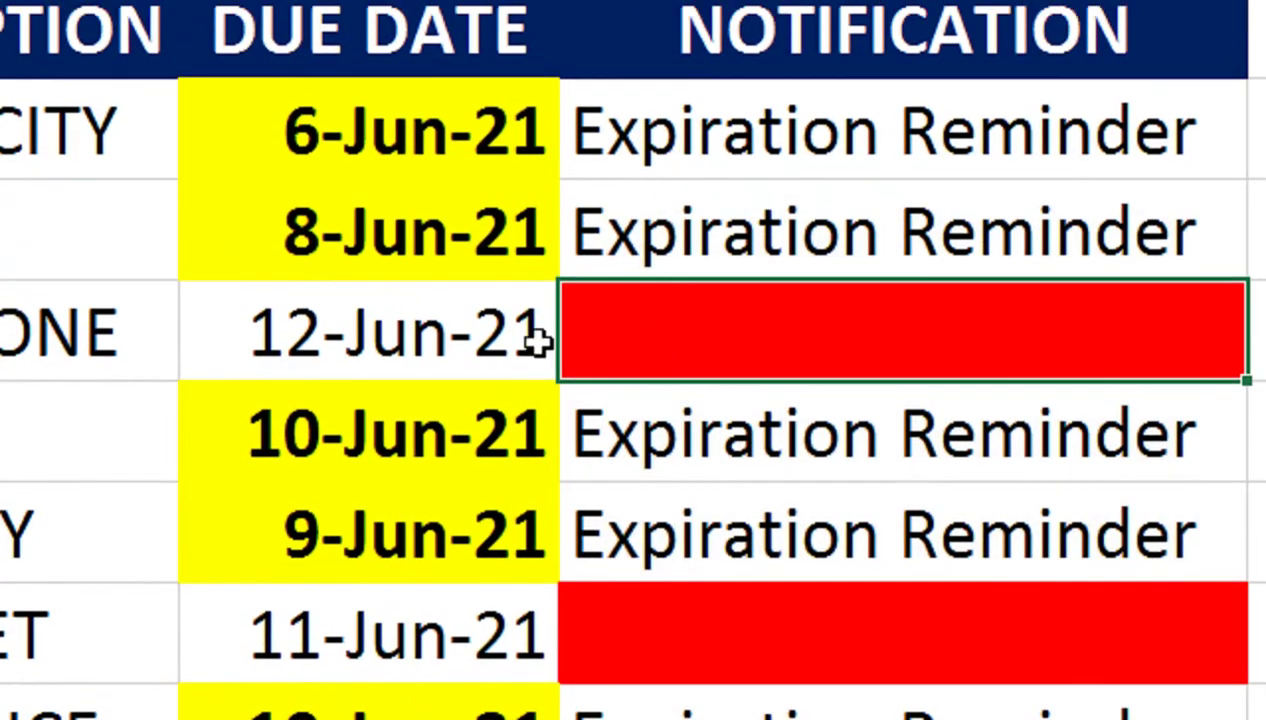